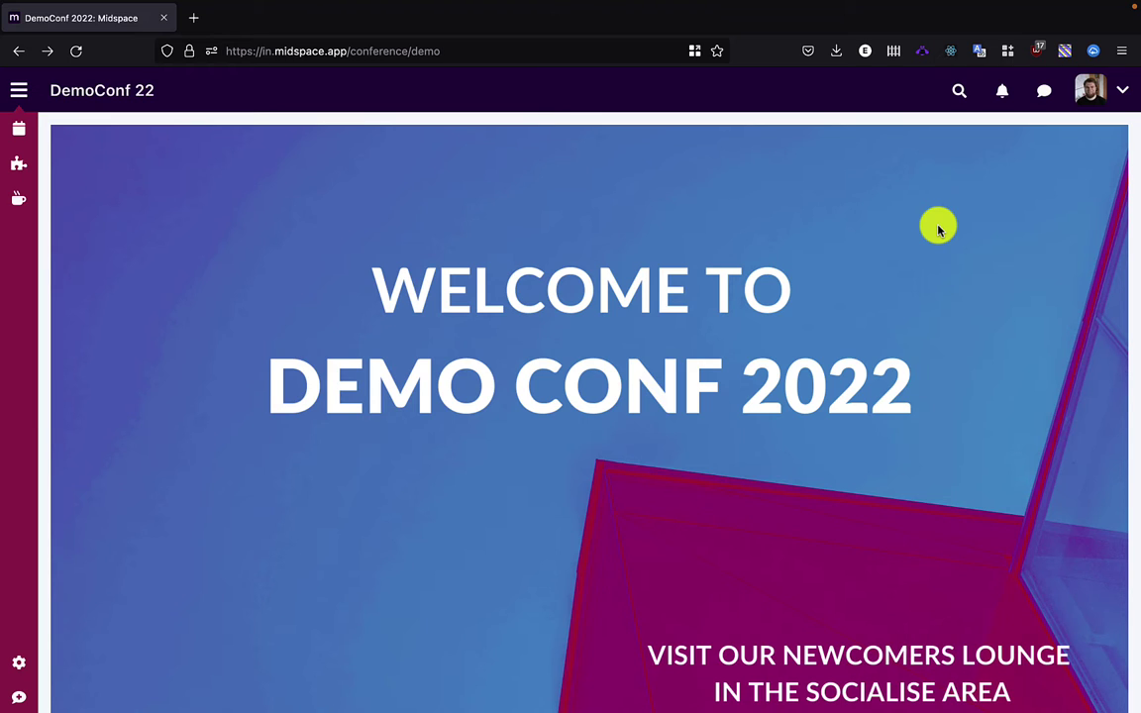
- Open the list of your own backstages and enter the backstage for the Demo Stream event
{"action": "key", "text": "Return"}
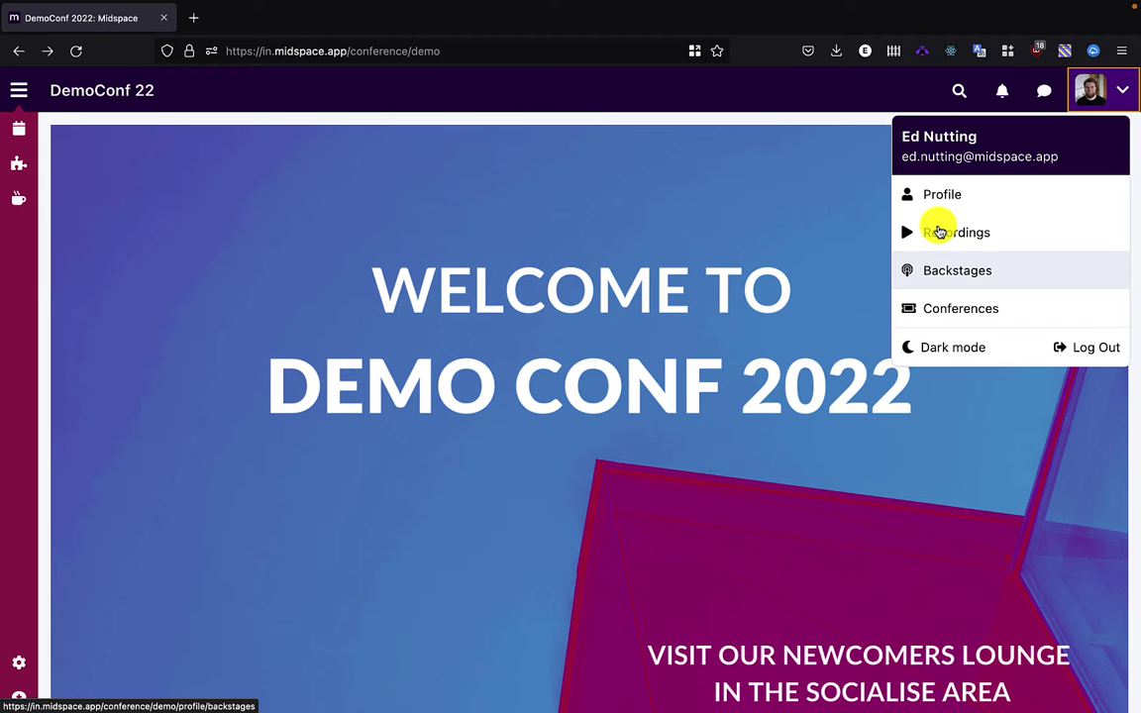
{"action": "left_click", "coordinate": [521, 287]}
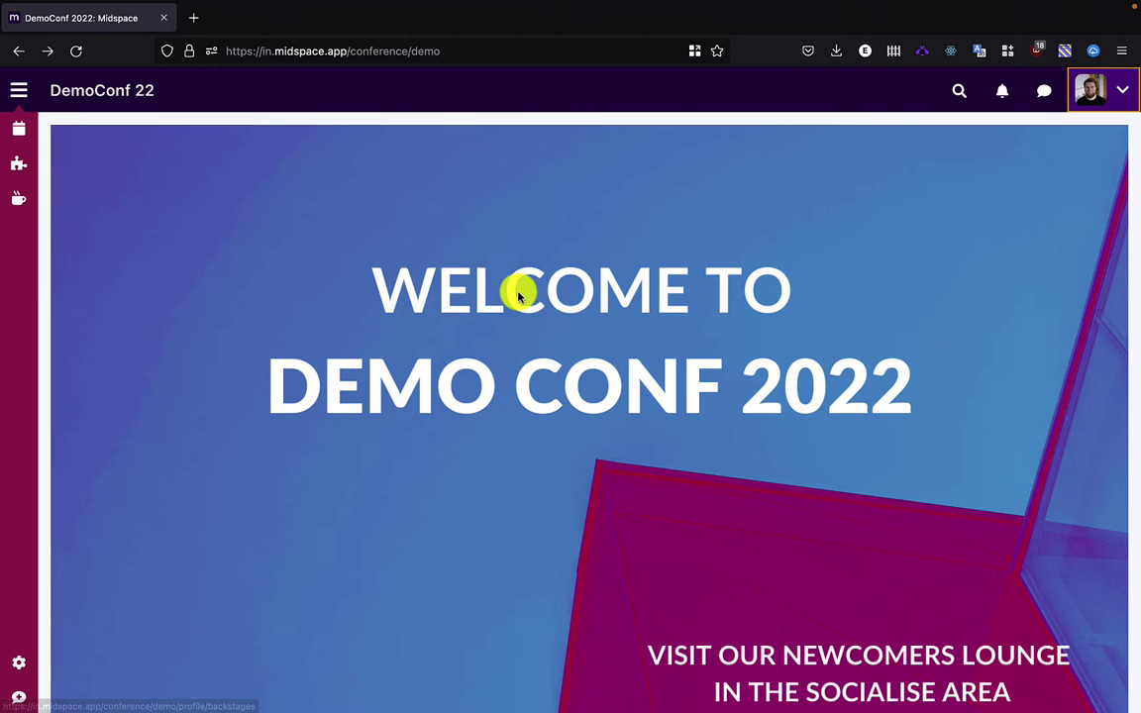
{"action": "left_click", "coordinate": [1106, 102]}
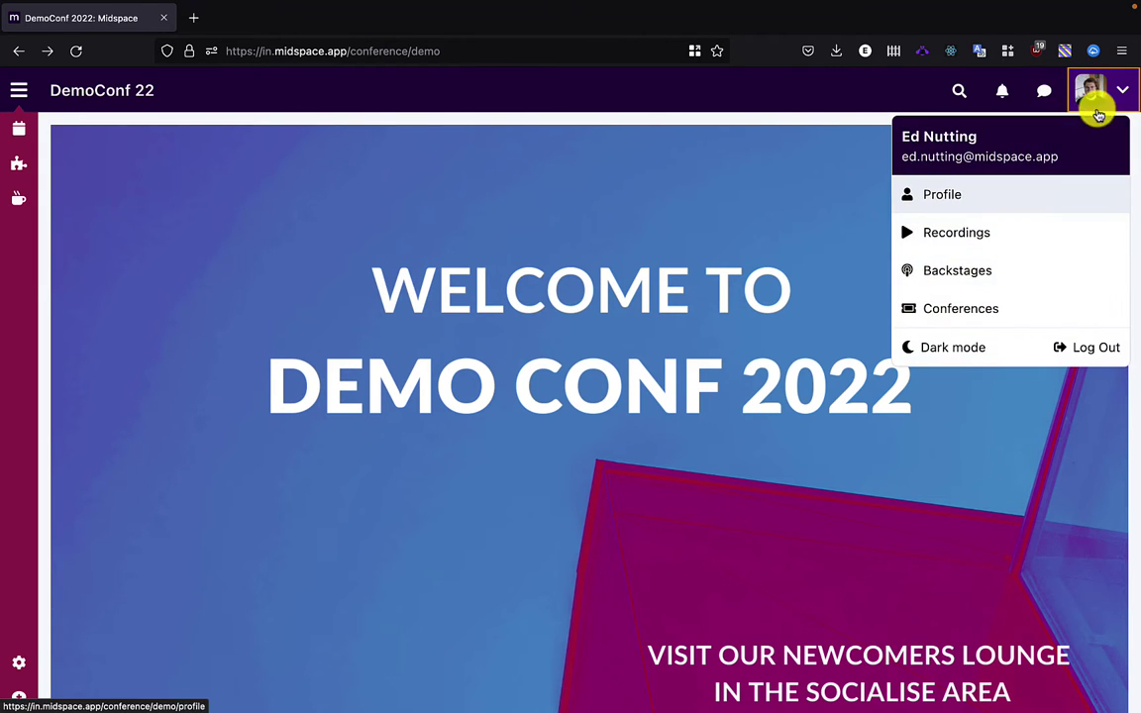
{"action": "left_click", "coordinate": [988, 281]}
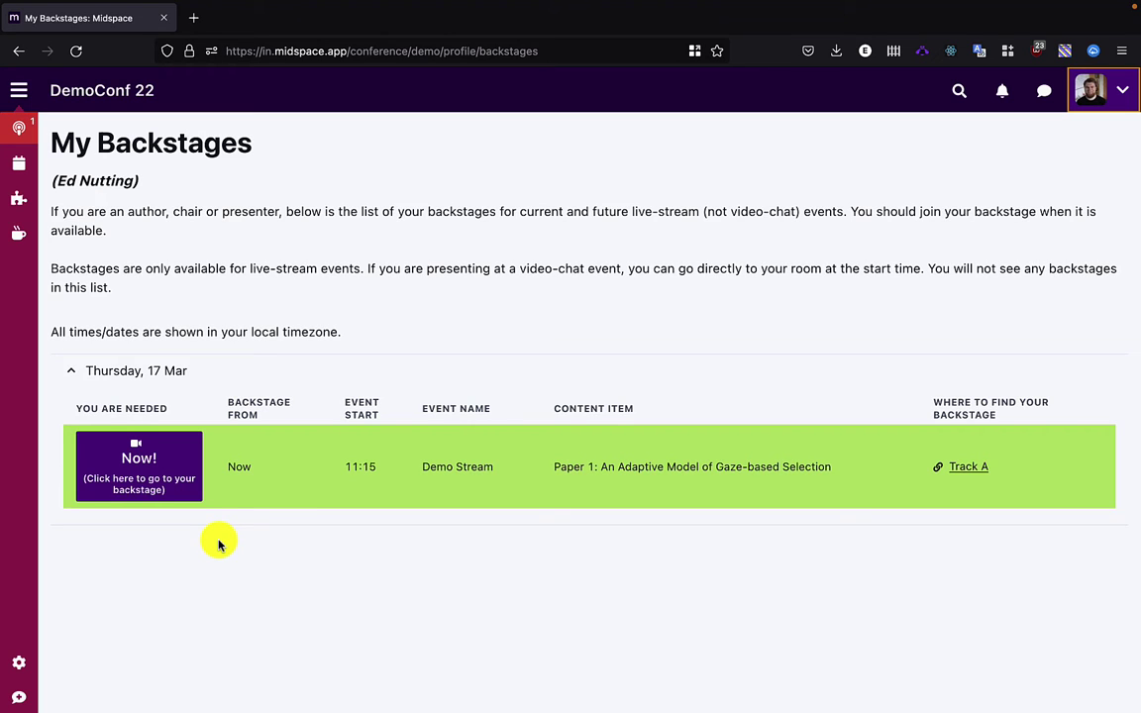
{"action": "left_click", "coordinate": [180, 459]}
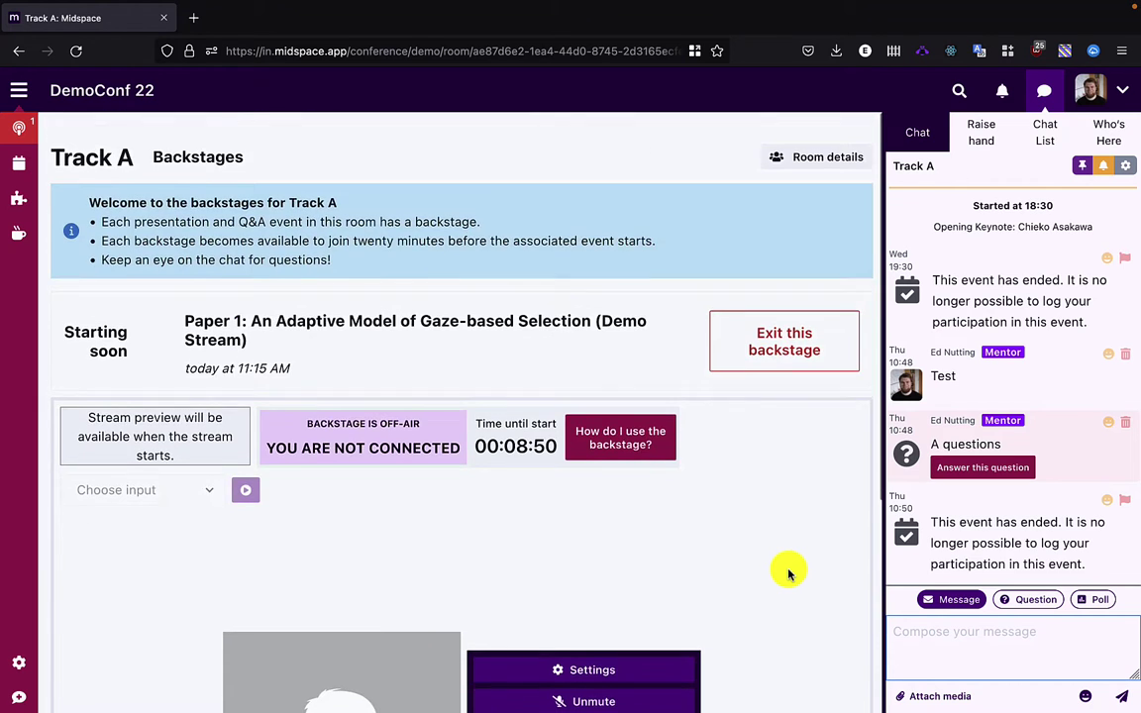
- Start the camera for the backstage and test the microphone by unmuting and muting it again
{"action": "scroll", "coordinate": [788, 574], "scroll_direction": "down", "scroll_amount": 3}
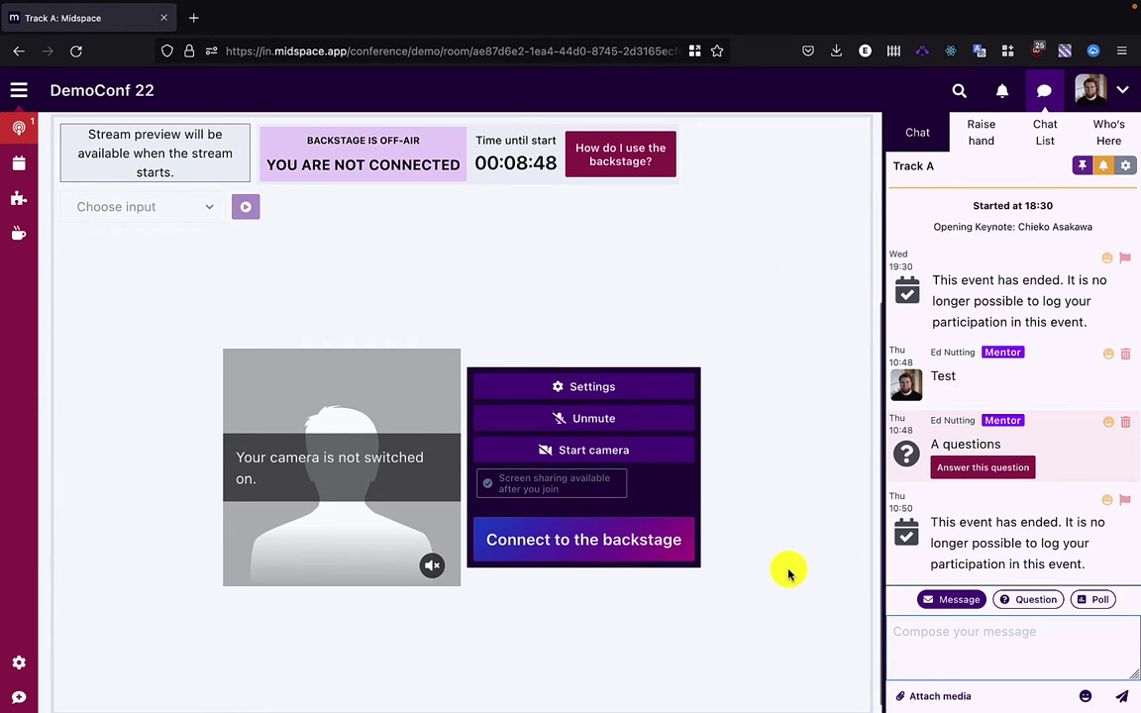
{"action": "left_click", "coordinate": [675, 450]}
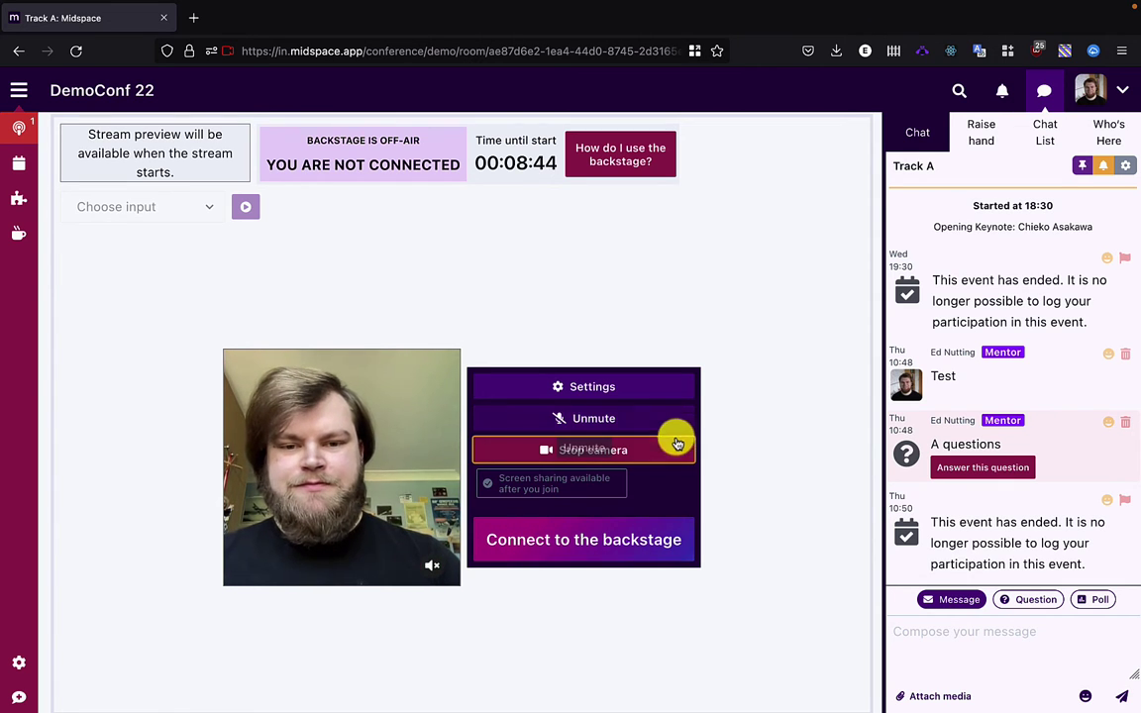
{"action": "left_click", "coordinate": [676, 421]}
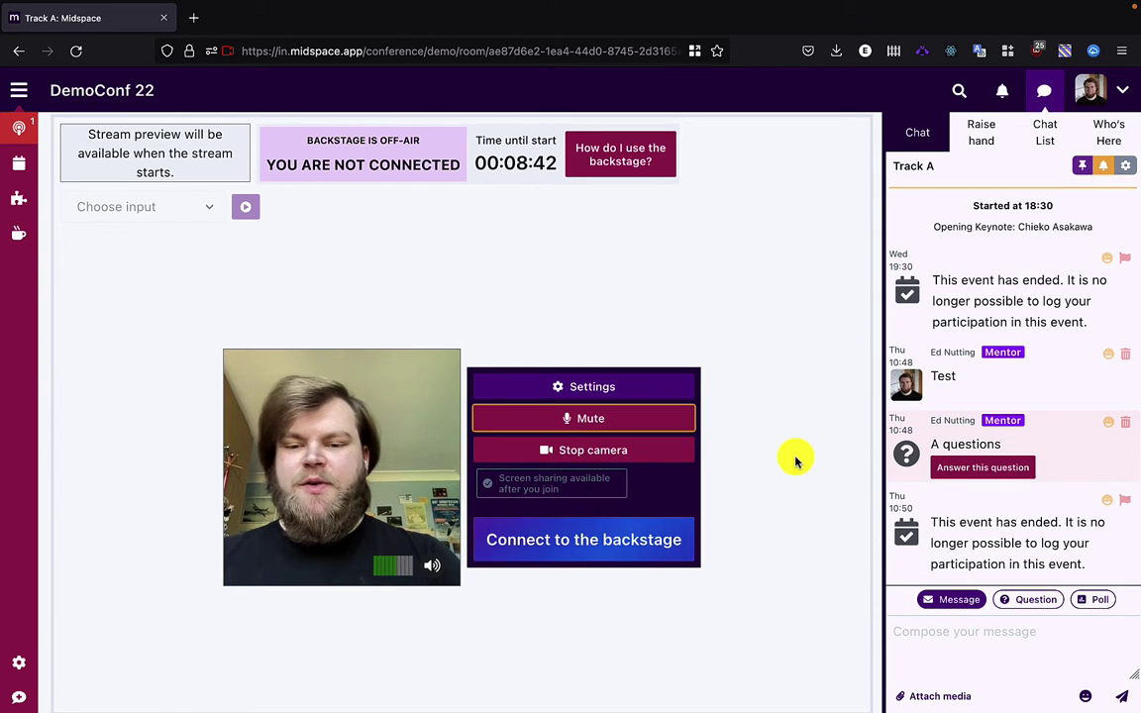
{"action": "left_click", "coordinate": [651, 417]}
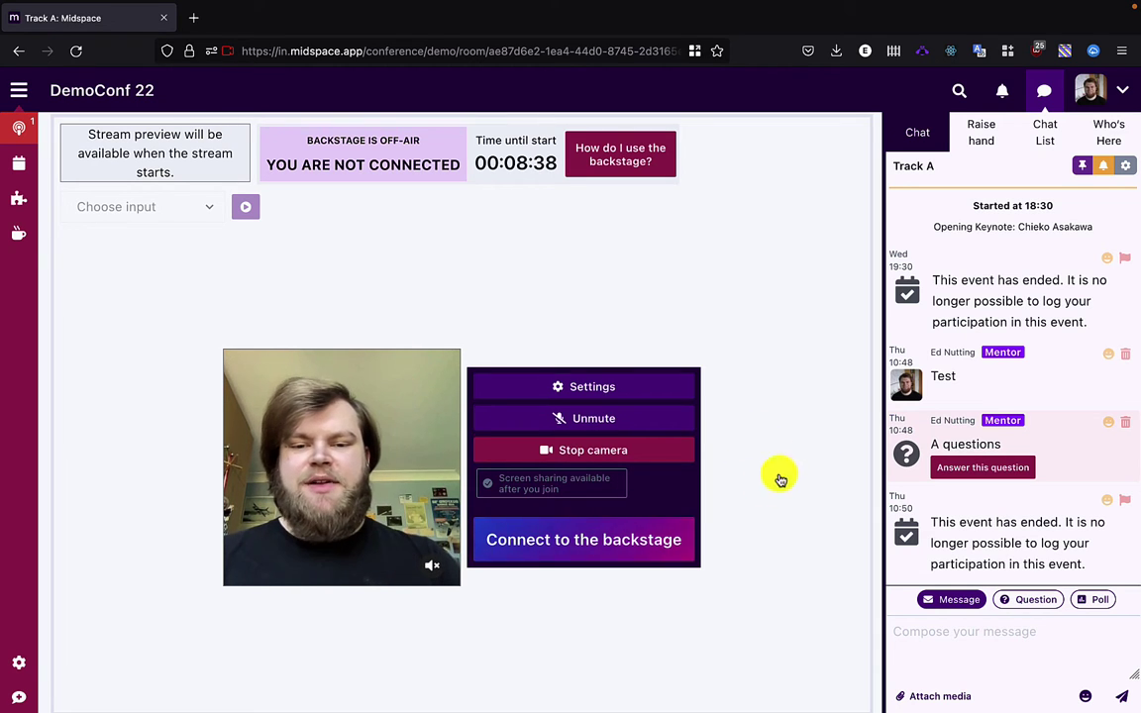
- Connect to the Track A backstage and look over its stream preview area
{"action": "left_click", "coordinate": [658, 546]}
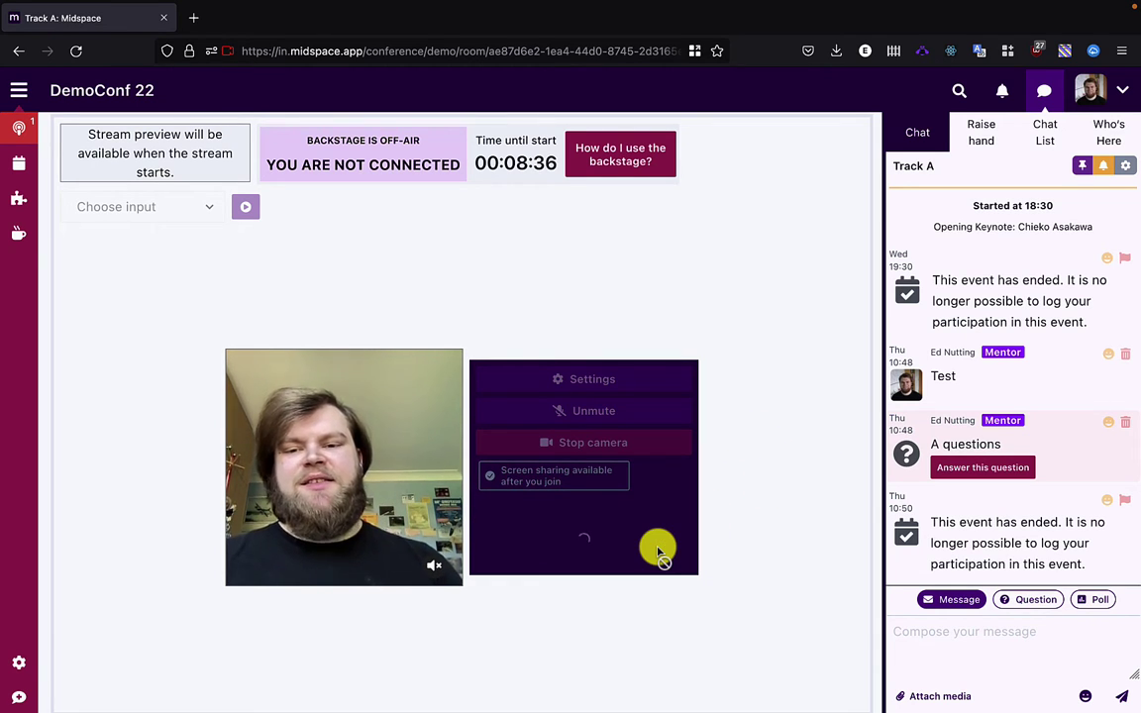
{"action": "scroll", "coordinate": [657, 551], "scroll_direction": "down", "scroll_amount": 1}
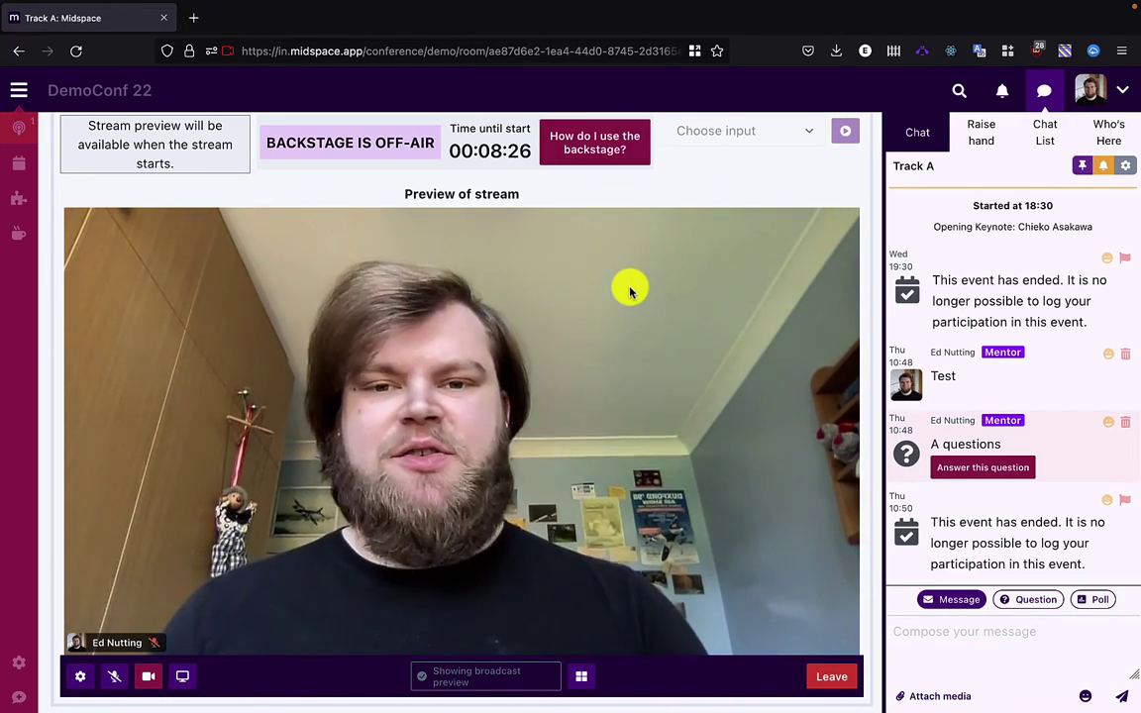
{"action": "scroll", "coordinate": [630, 290], "scroll_direction": "up", "scroll_amount": 2}
{"action": "scroll", "coordinate": [630, 290], "scroll_direction": "down", "scroll_amount": 2}
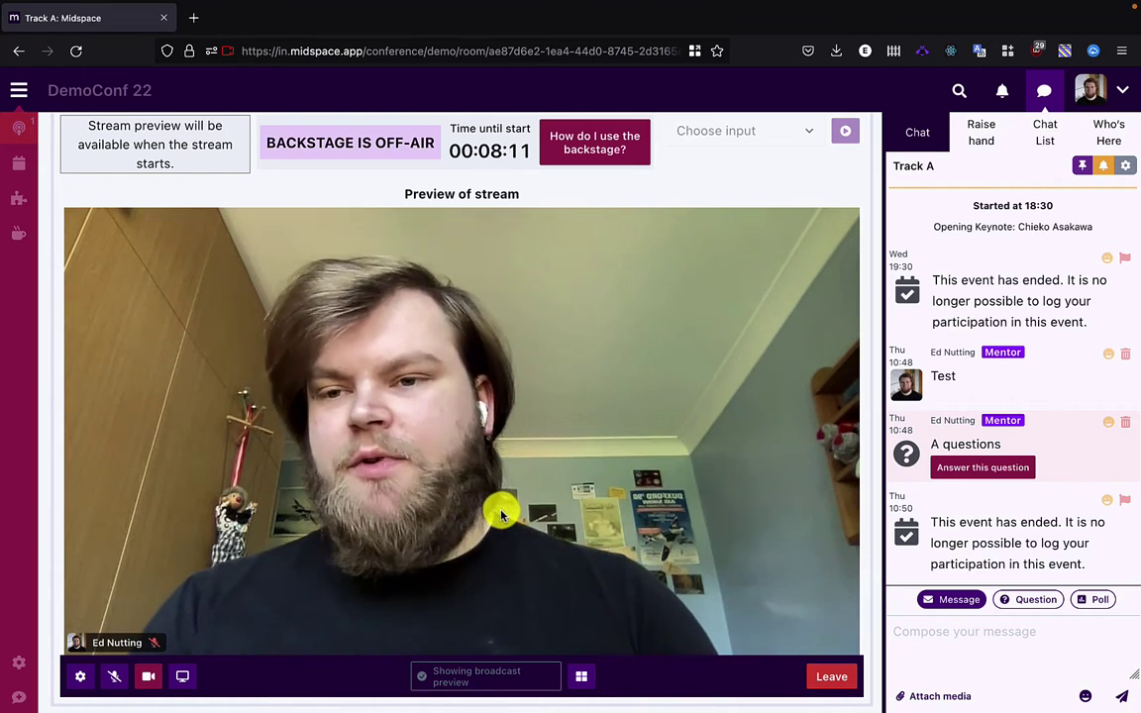
- Leave the backstage and open the social room "Demo 1 room 2021-03-19T16:41:46.073Z"
{"action": "left_click", "coordinate": [816, 676]}
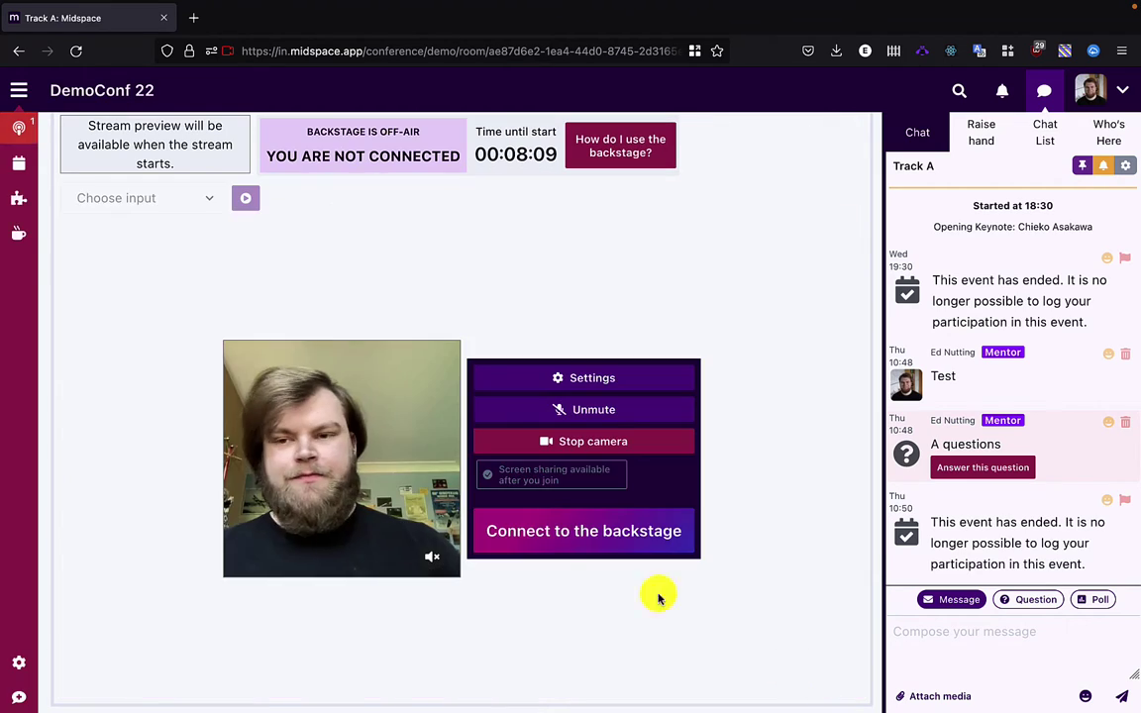
{"action": "left_click", "coordinate": [12, 235]}
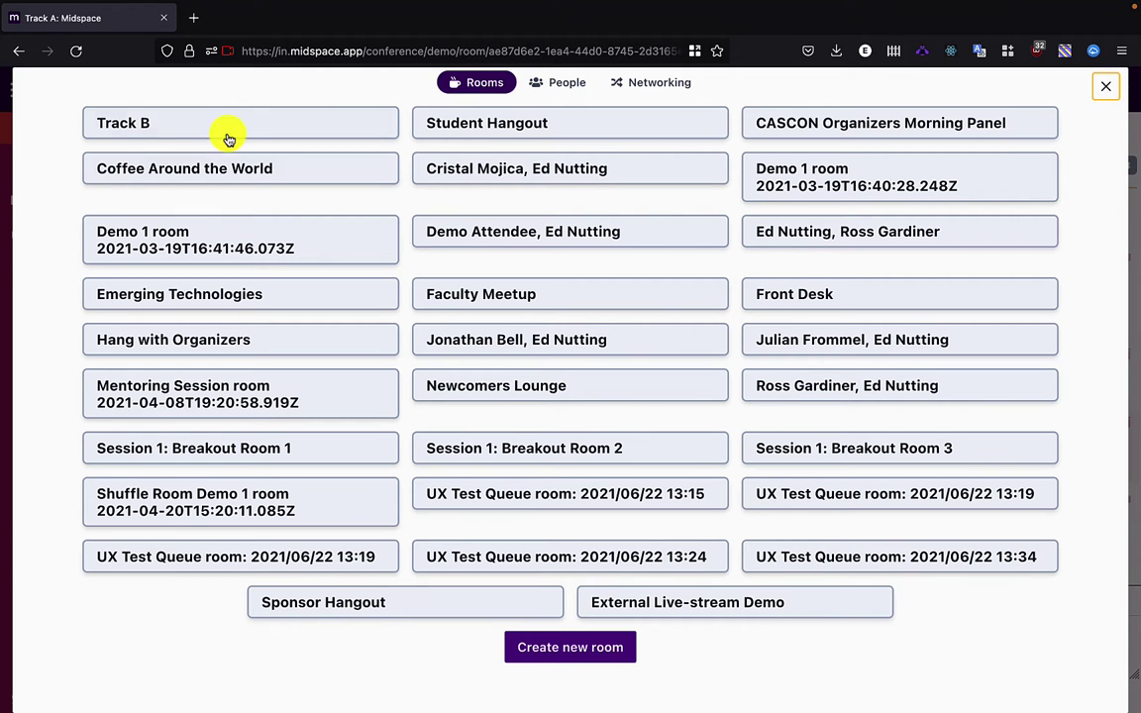
{"action": "left_click", "coordinate": [249, 236]}
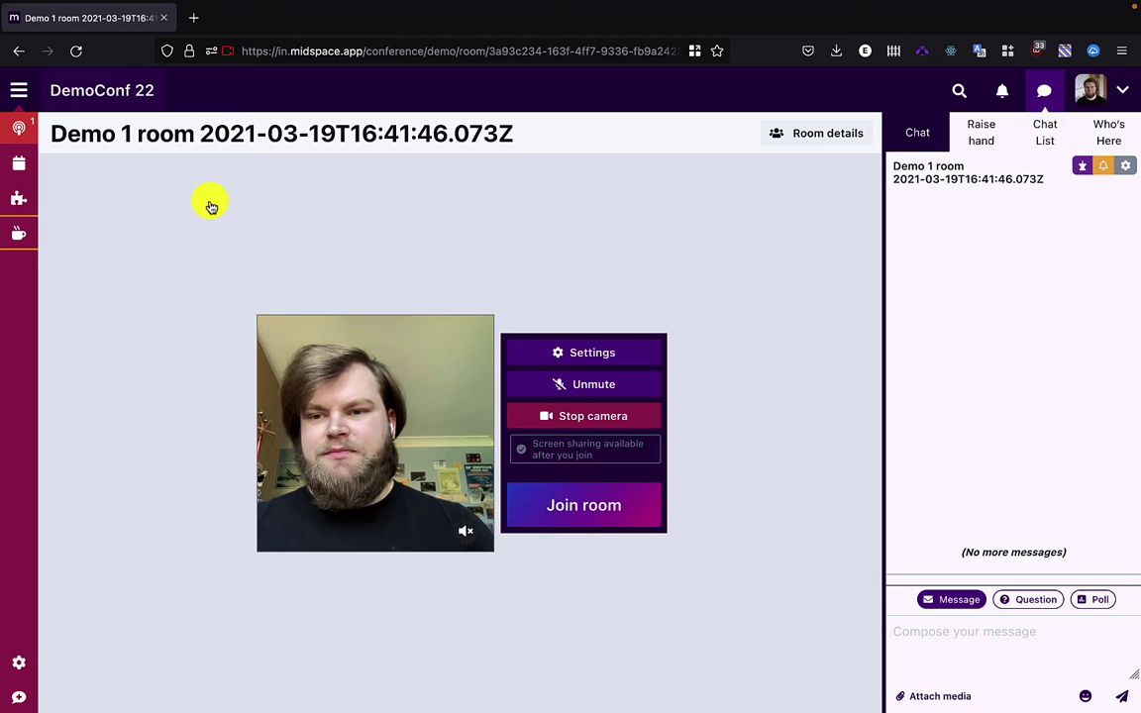
- Return to the Track A backstage page, reconnect to the backstage and look over its page
{"action": "left_click", "coordinate": [20, 51]}
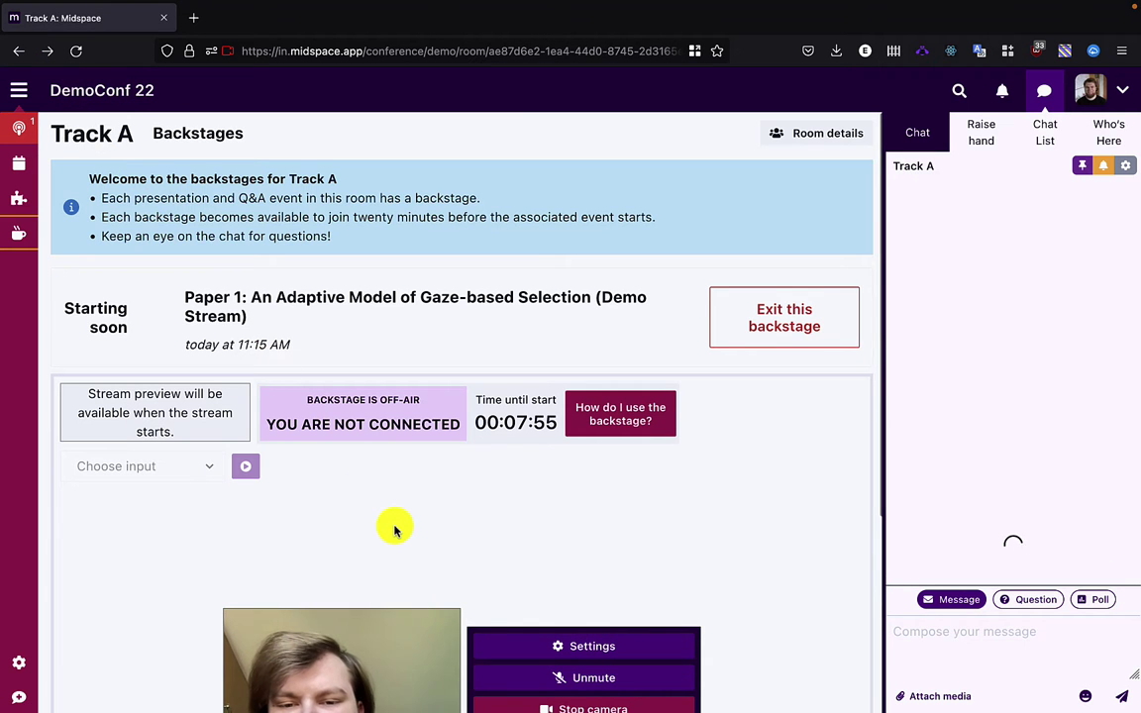
{"action": "scroll", "coordinate": [394, 528], "scroll_direction": "down", "scroll_amount": 2}
{"action": "left_click", "coordinate": [608, 592]}
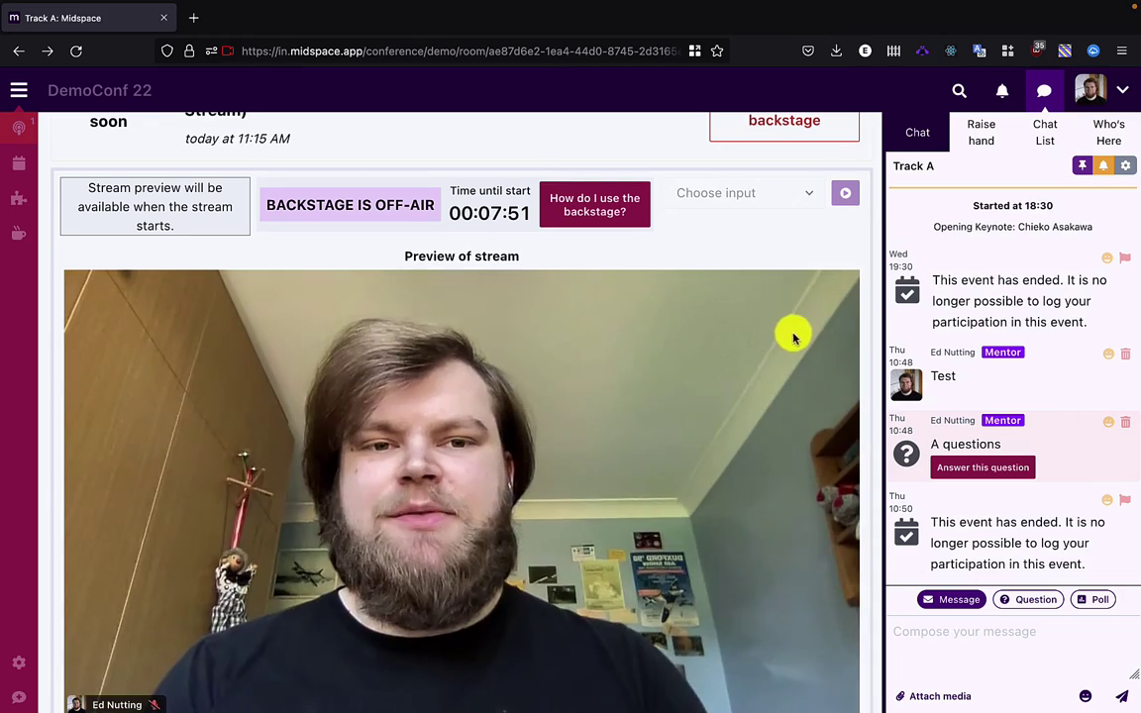
{"action": "scroll", "coordinate": [794, 331], "scroll_direction": "up", "scroll_amount": 2}
{"action": "scroll", "coordinate": [641, 425], "scroll_direction": "down", "scroll_amount": 3}
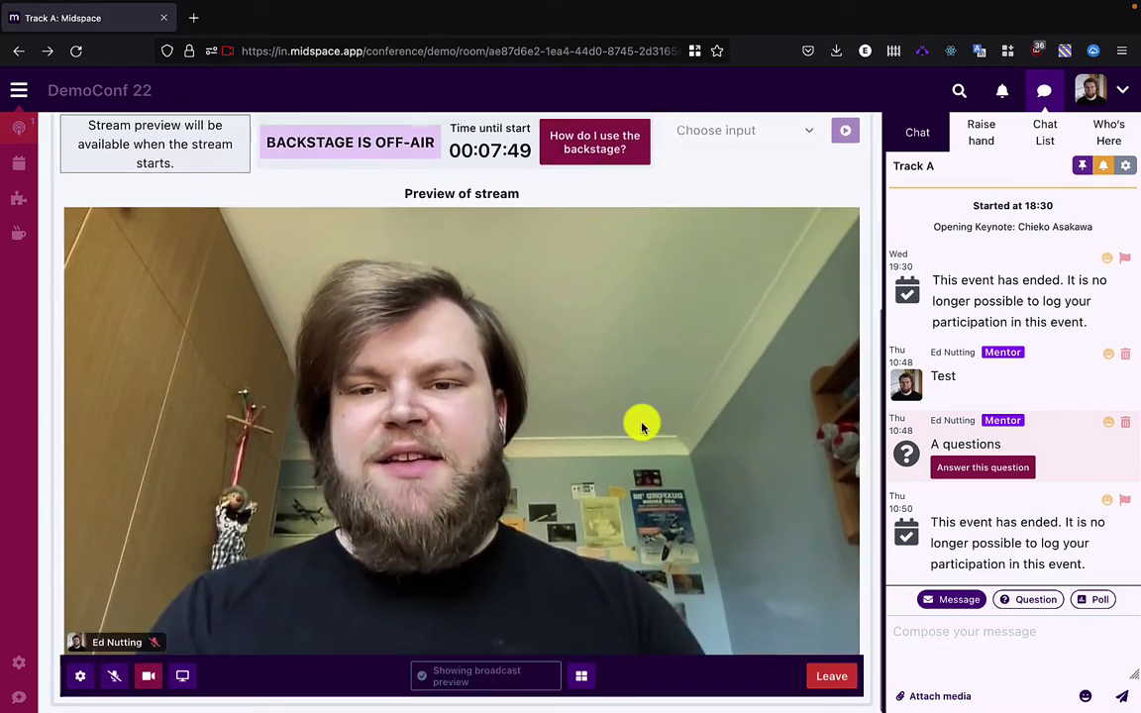
{"action": "scroll", "coordinate": [643, 427], "scroll_direction": "up", "scroll_amount": 3}
{"action": "scroll", "coordinate": [642, 428], "scroll_direction": "down", "scroll_amount": 5}
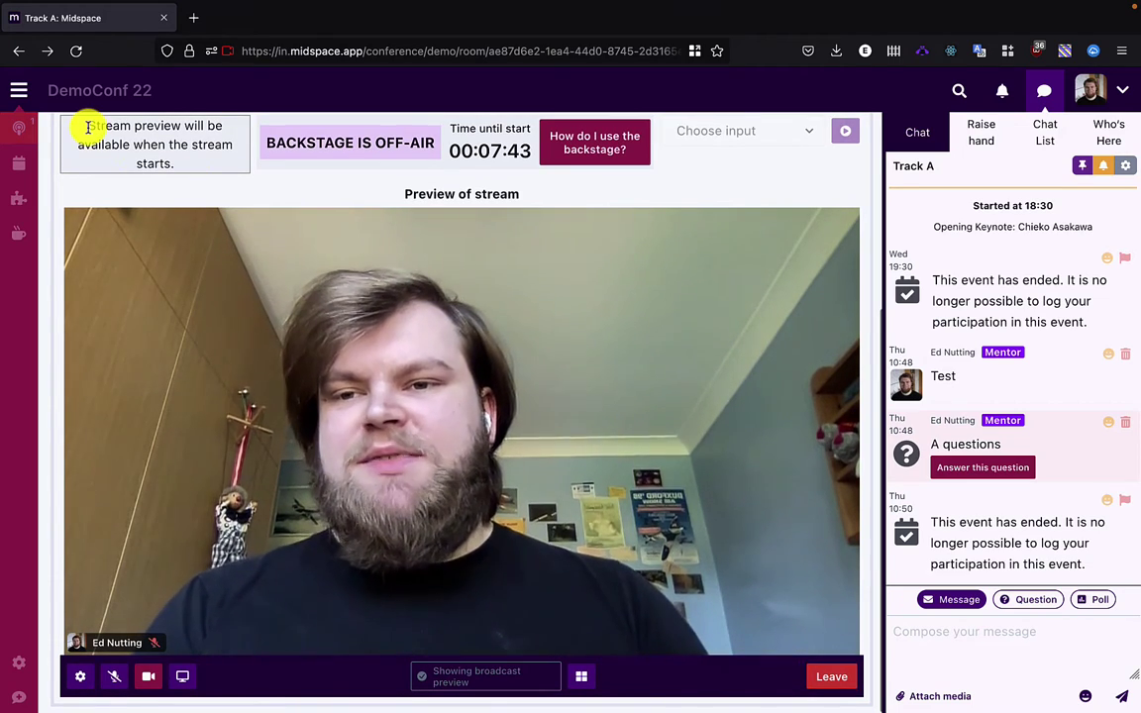
- Read the notice on when the stream preview is available in the backstage
{"action": "left_click_drag", "start_coordinate": [86, 122], "coordinate": [186, 170]}
{"action": "left_click", "coordinate": [185, 171]}
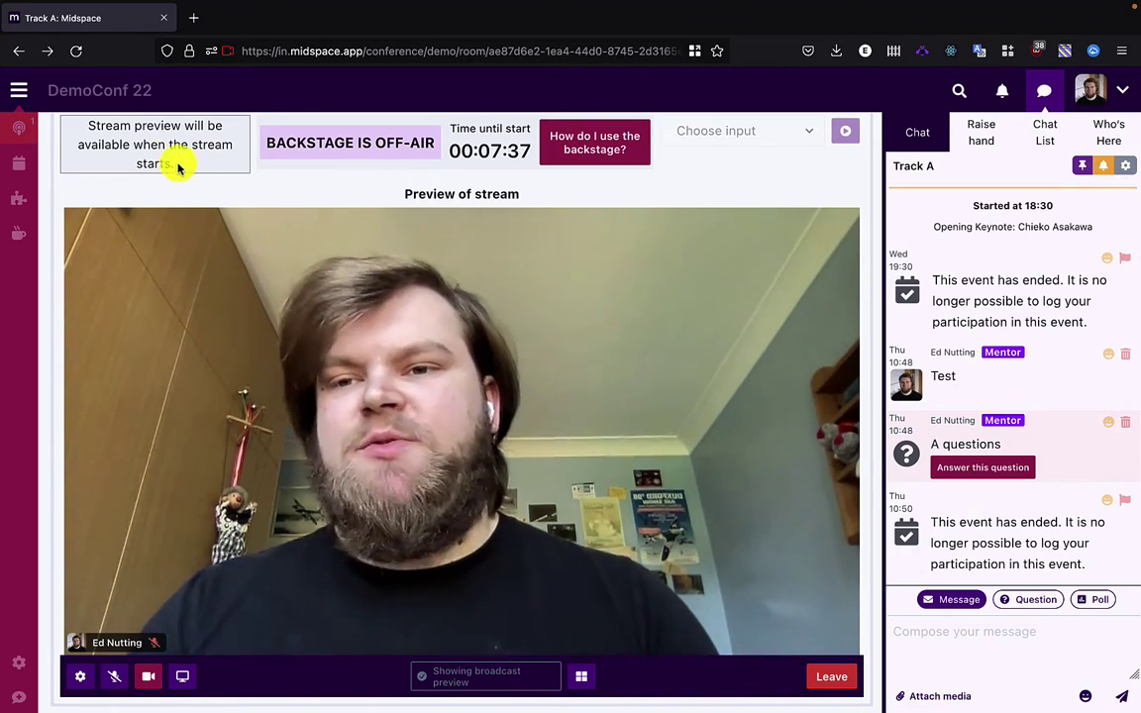
{"action": "left_click_drag", "start_coordinate": [84, 129], "coordinate": [183, 164]}
{"action": "left_click", "coordinate": [184, 164]}
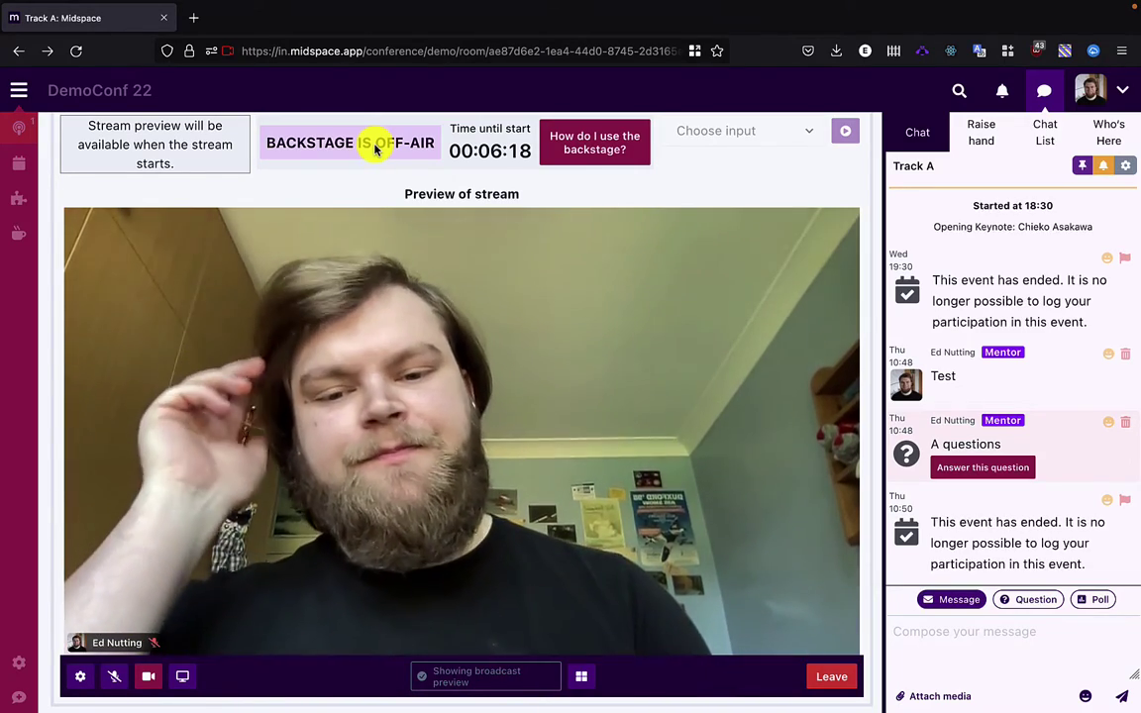
- View the available stream layout options and close them without choosing one
{"action": "left_click", "coordinate": [583, 678]}
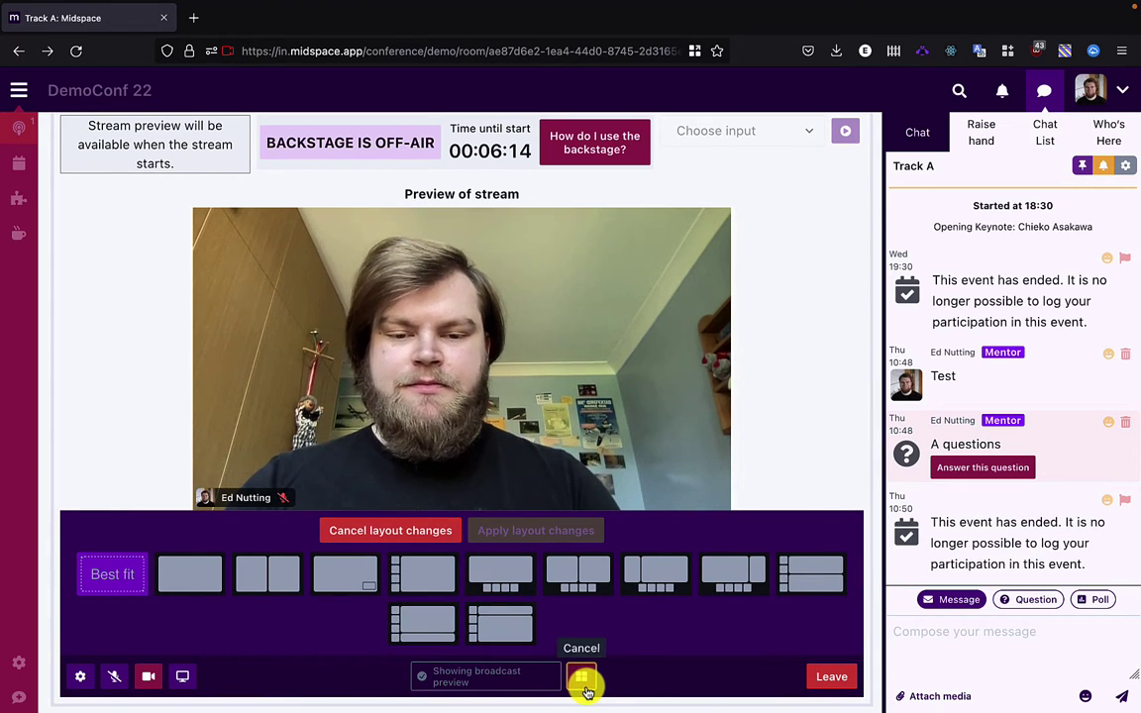
{"action": "left_click", "coordinate": [585, 687]}
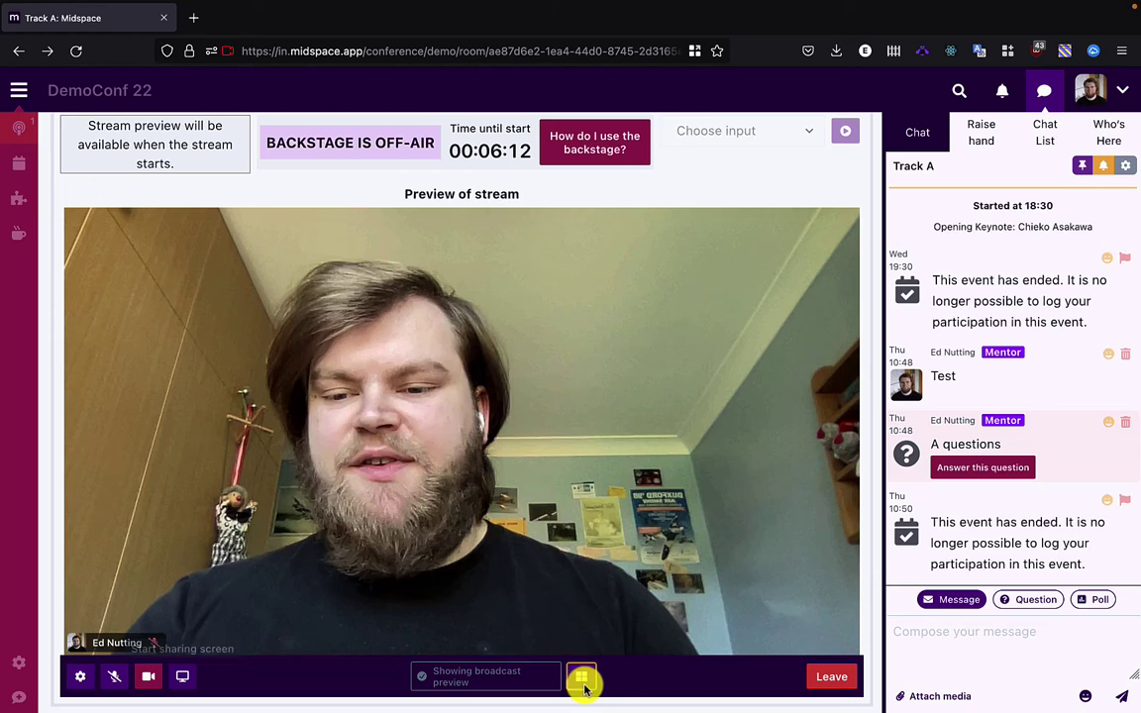
{"action": "scroll", "coordinate": [390, 513], "scroll_direction": "up", "scroll_amount": 1}
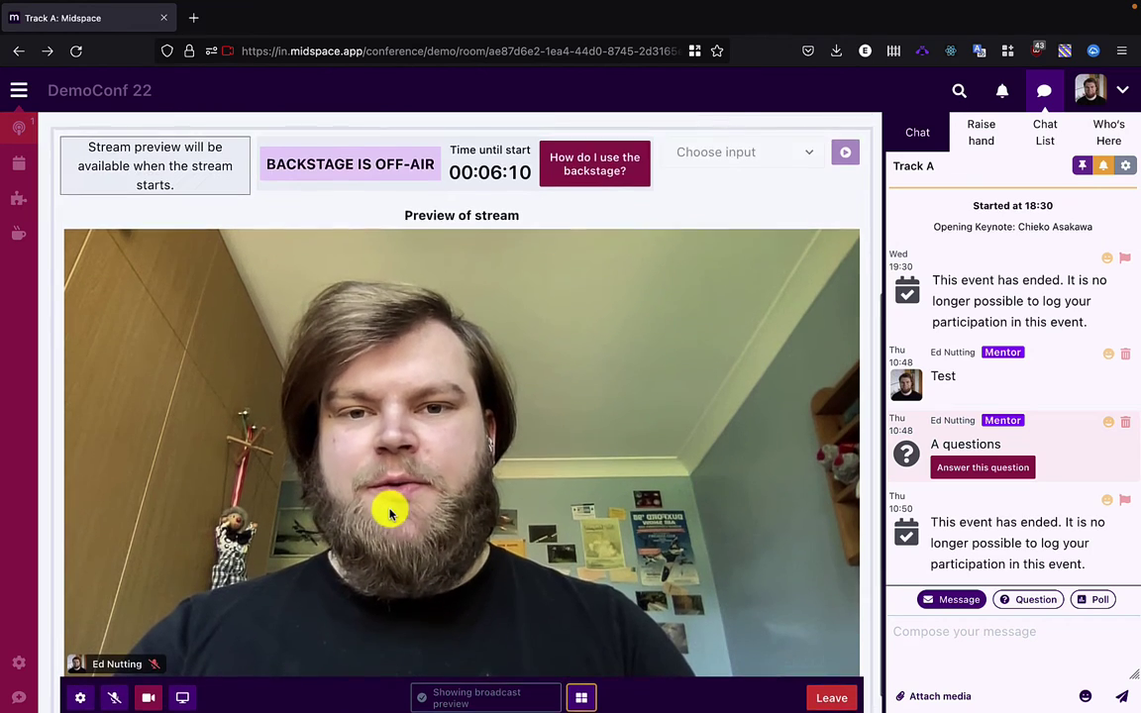
{"action": "scroll", "coordinate": [492, 391], "scroll_direction": "down", "scroll_amount": 1}
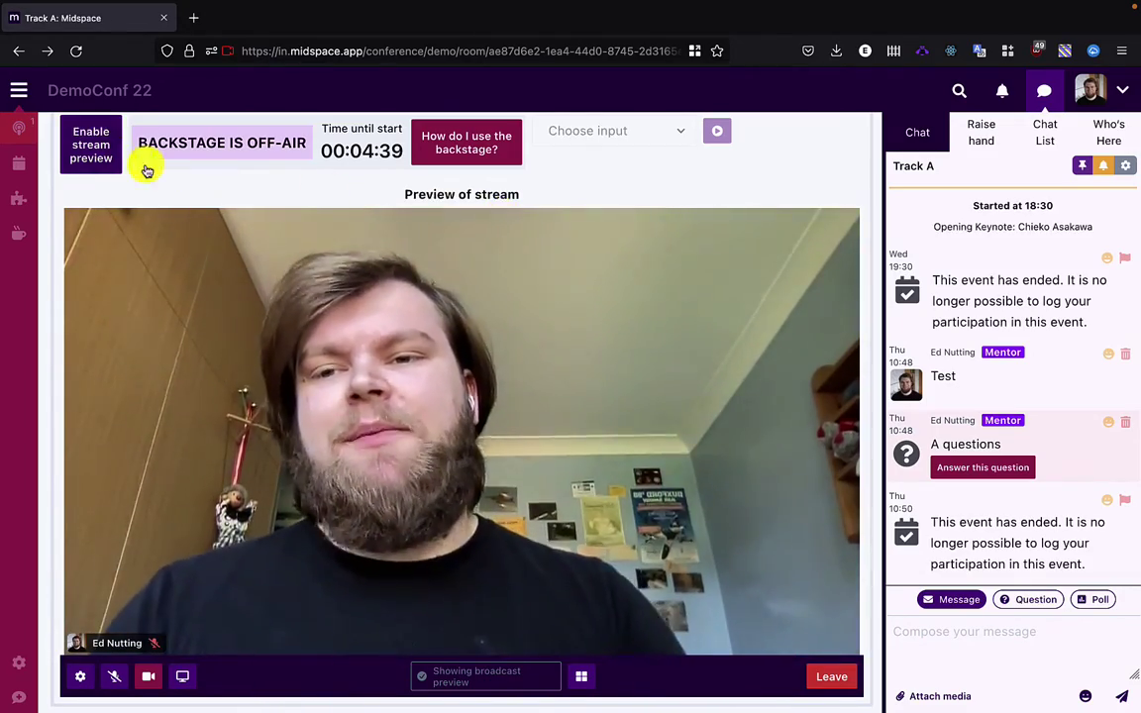
- Enable the stream preview in the backstage and disable it again
{"action": "left_click", "coordinate": [97, 153]}
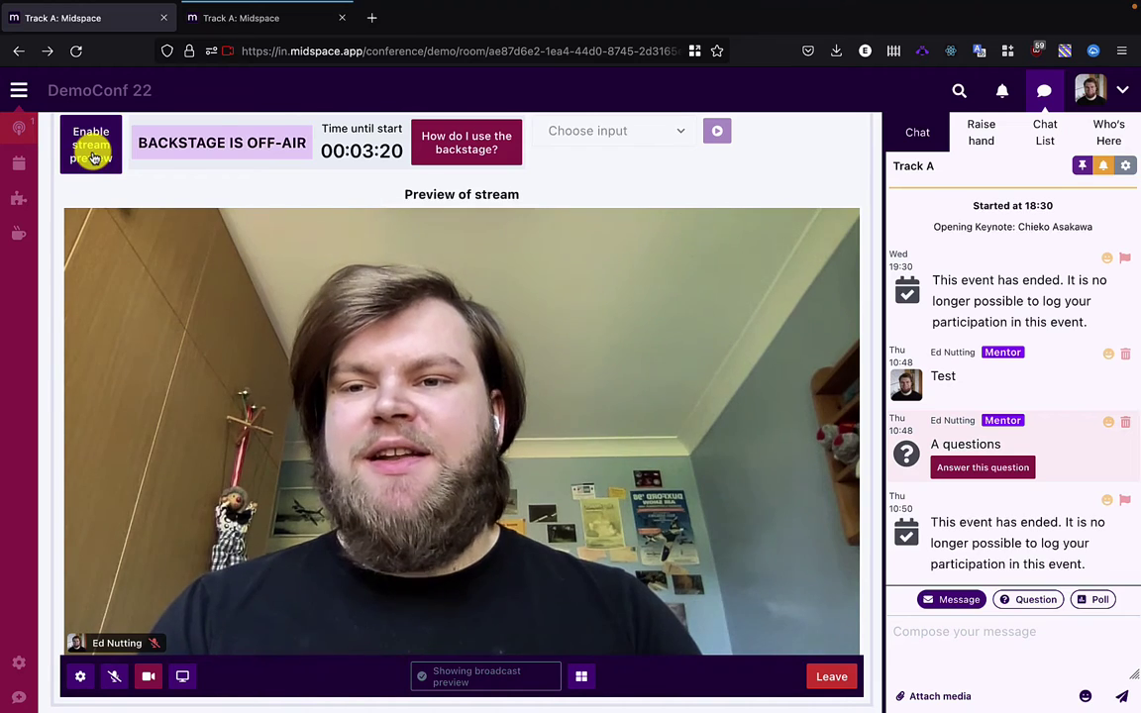
{"action": "left_click", "coordinate": [91, 153]}
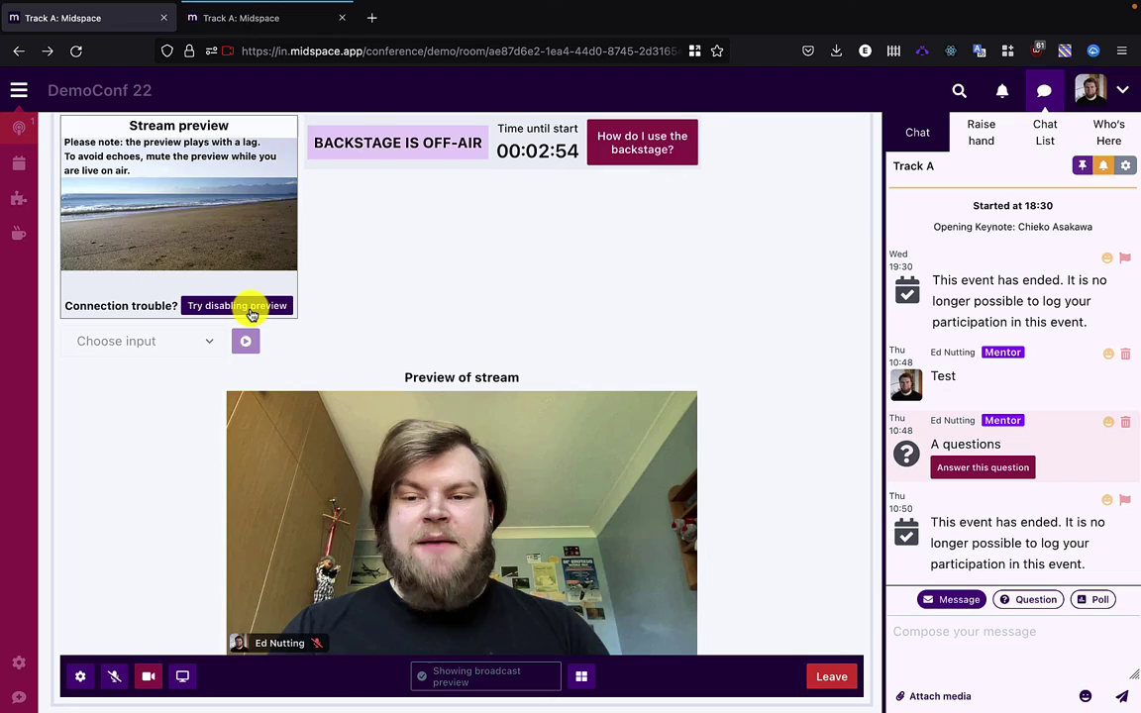
{"action": "left_click", "coordinate": [251, 311]}
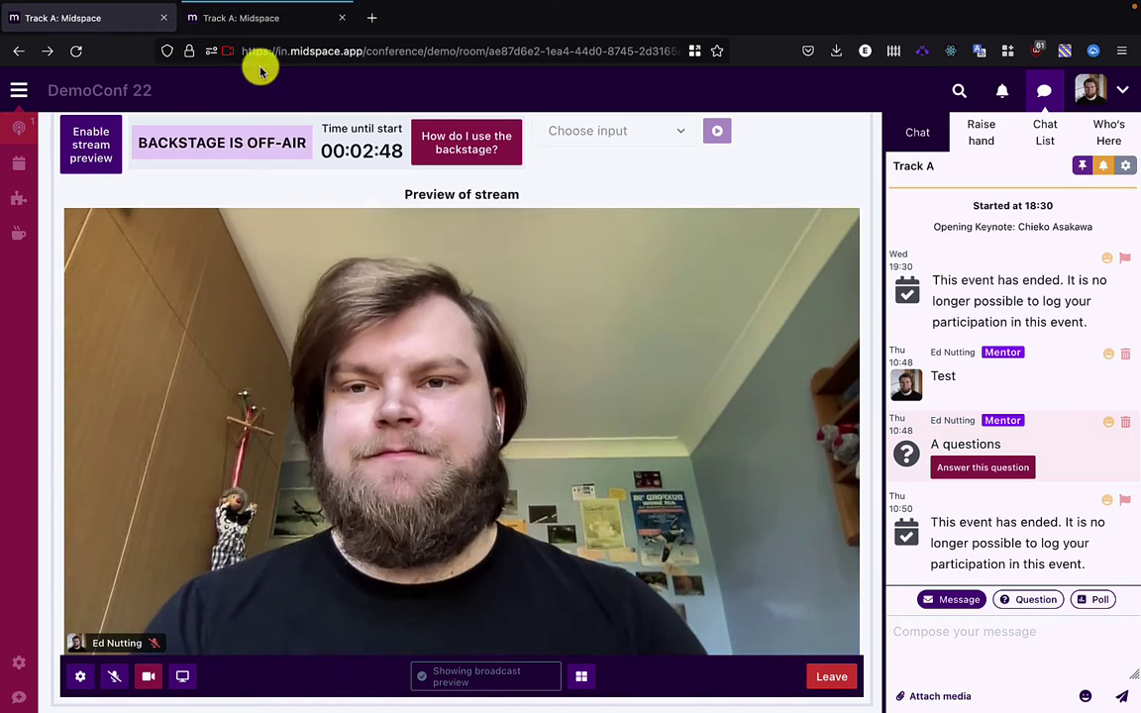
- Check the upcoming livestream notice and countdown in the attendee's Track A tab, and return to the backstage tab
{"action": "left_click", "coordinate": [236, 22]}
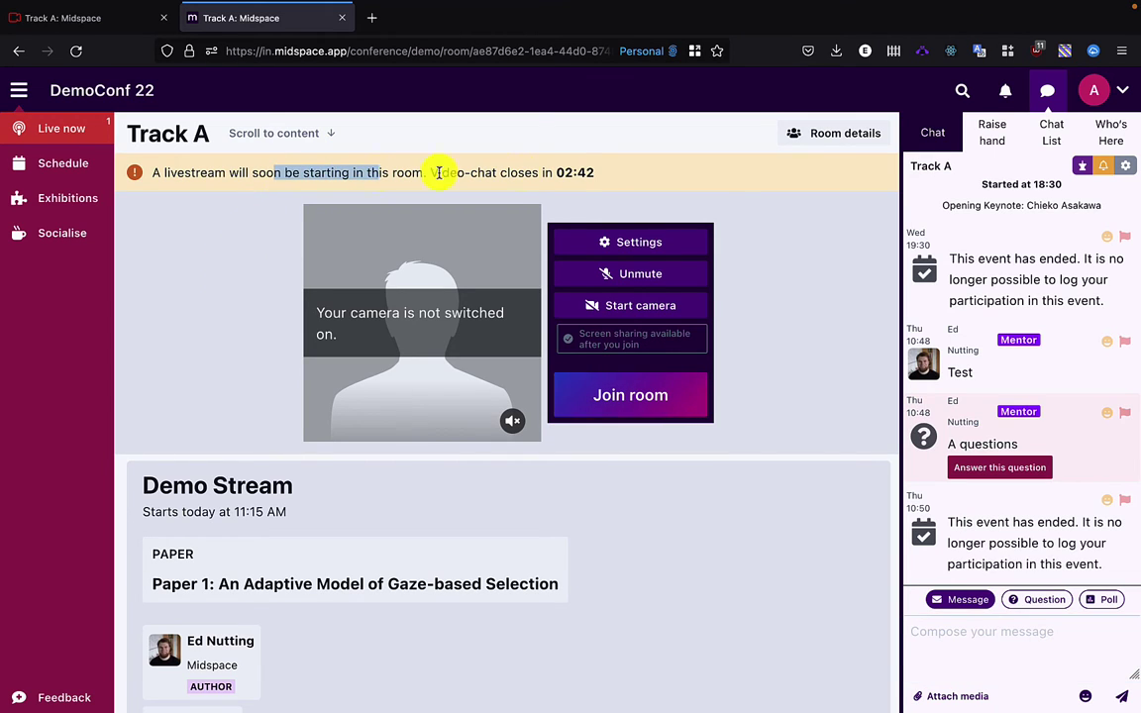
{"action": "left_click_drag", "start_coordinate": [439, 174], "coordinate": [588, 168]}
{"action": "left_click", "coordinate": [600, 173]}
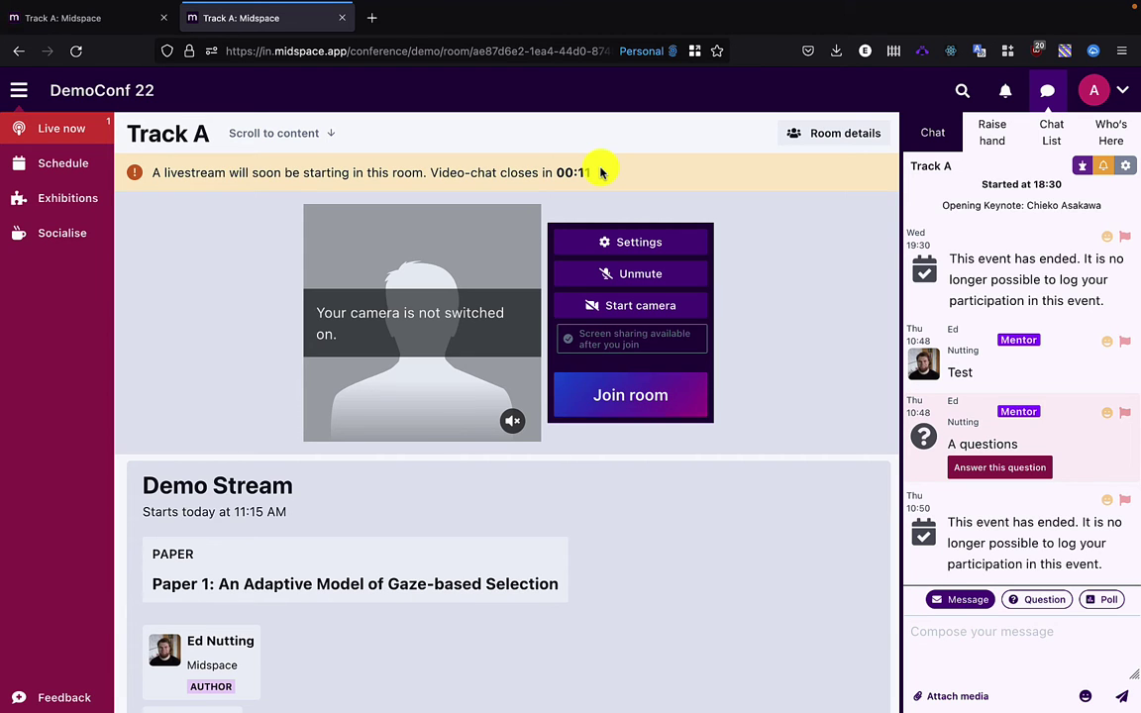
{"action": "left_click", "coordinate": [173, 14]}
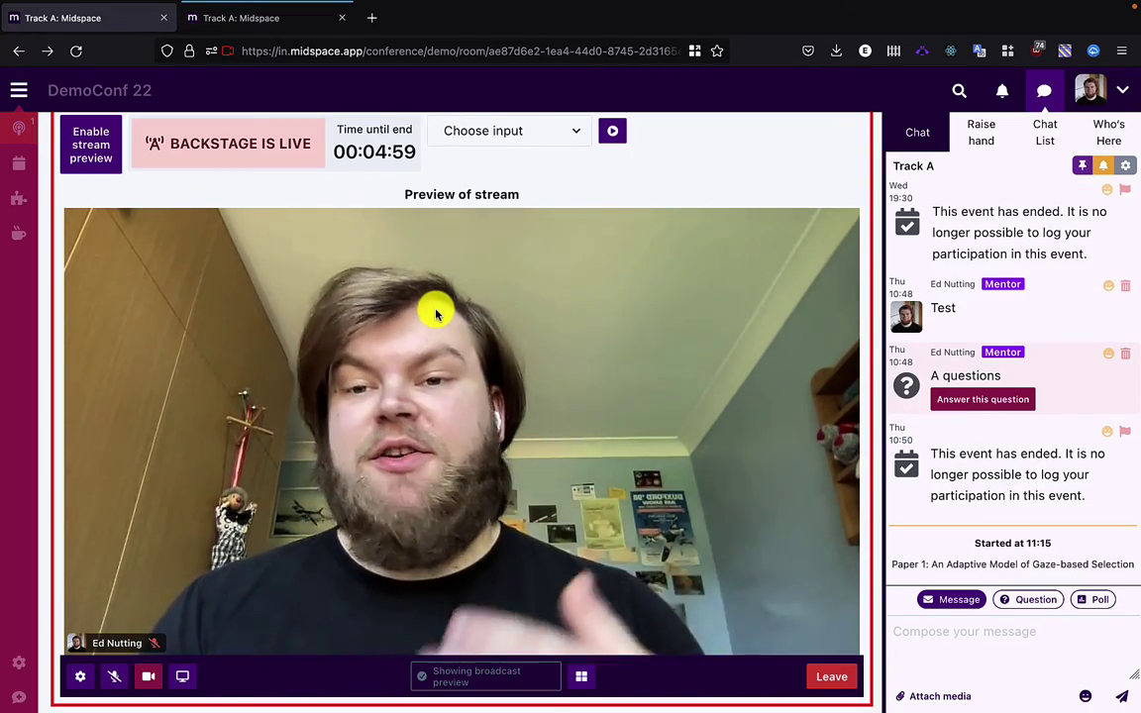
- Watch the live stream in the attendee's Track A tab with the navigation sidebar collapsed, and return to the backstage tab
{"action": "mouse_move", "coordinate": [287, 109]}
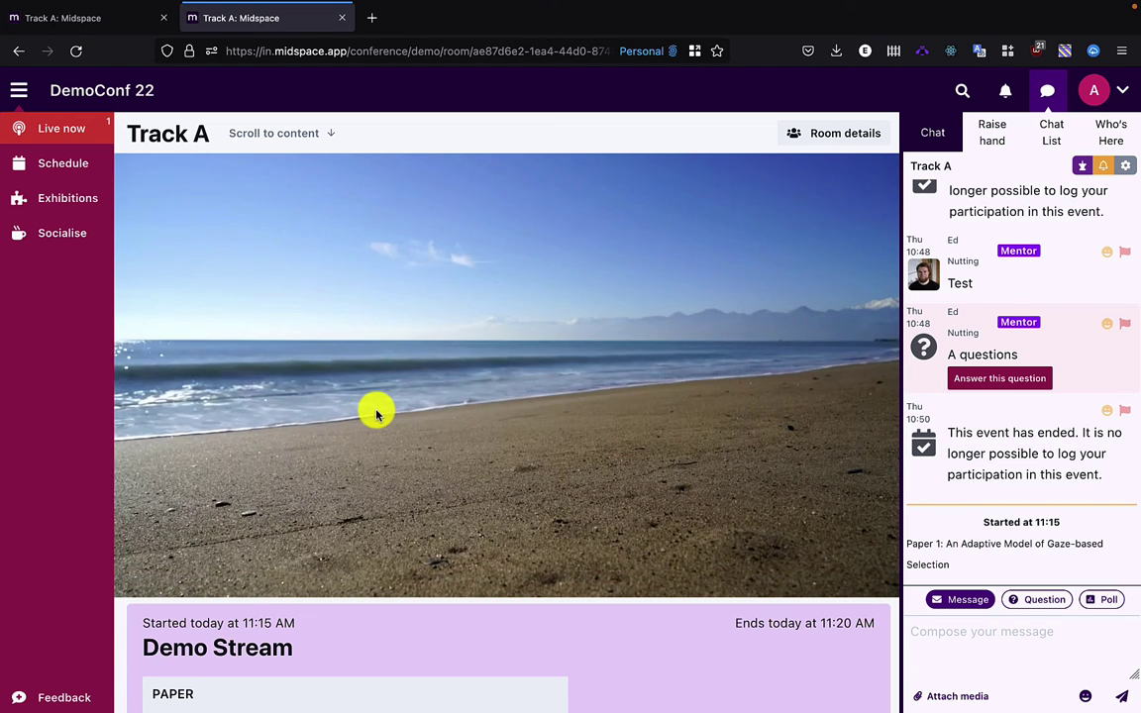
{"action": "left_click", "coordinate": [15, 90]}
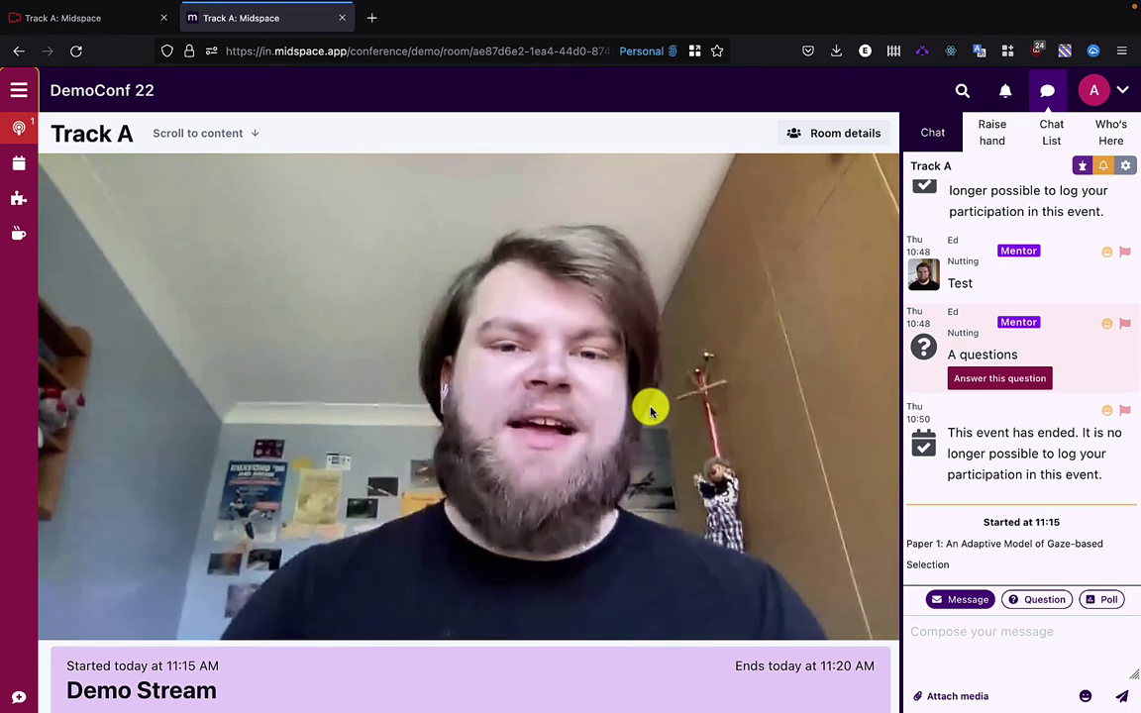
{"action": "mouse_move", "coordinate": [651, 411]}
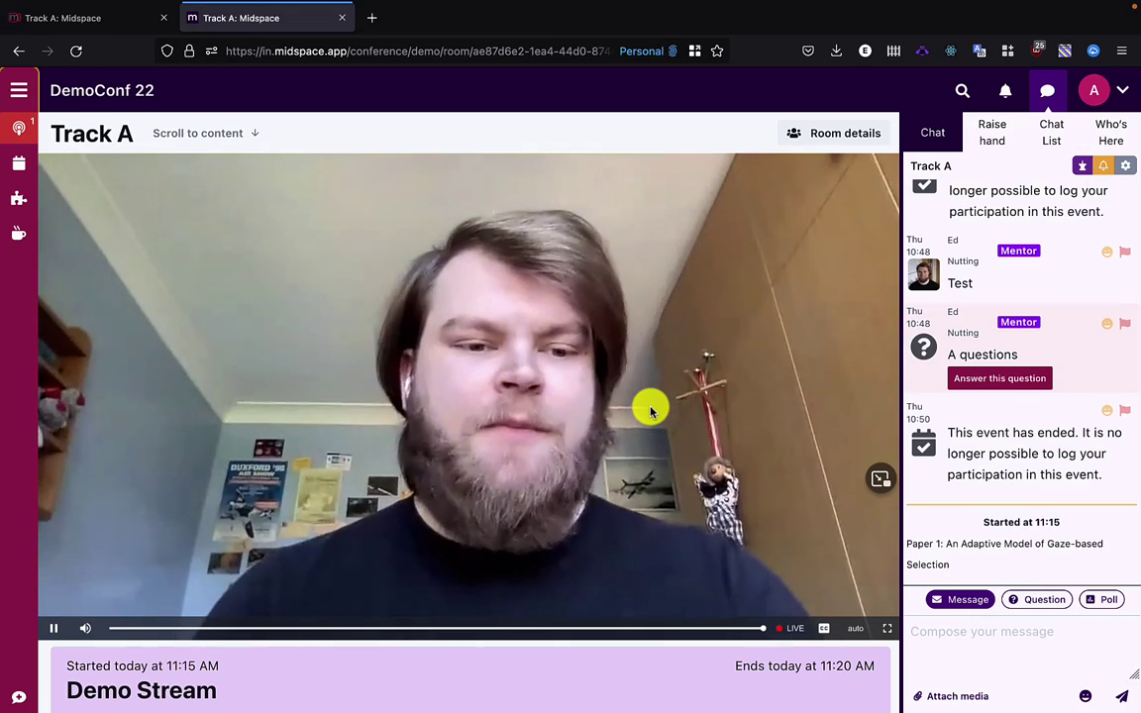
{"action": "left_click", "coordinate": [140, 21]}
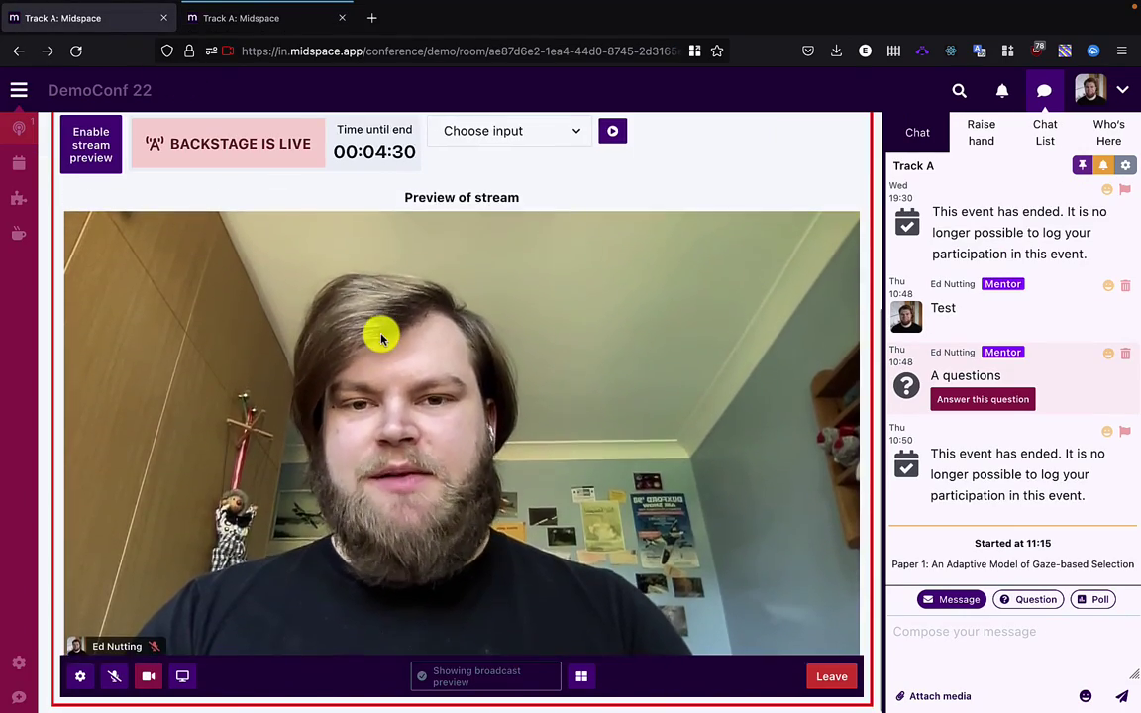
- Exit the backstage of the Demo Stream event for Paper 1: An Adaptive Model of Gaze-based Selection
{"action": "scroll", "coordinate": [733, 201], "scroll_direction": "up", "scroll_amount": 5}
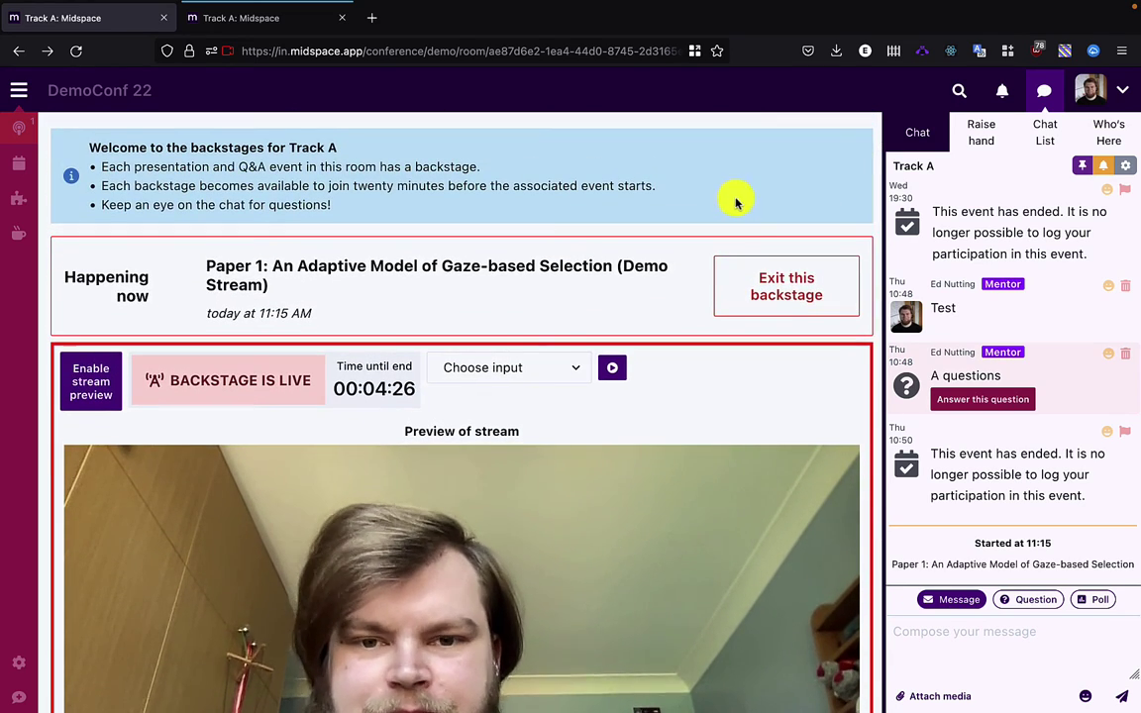
{"action": "left_click", "coordinate": [802, 301]}
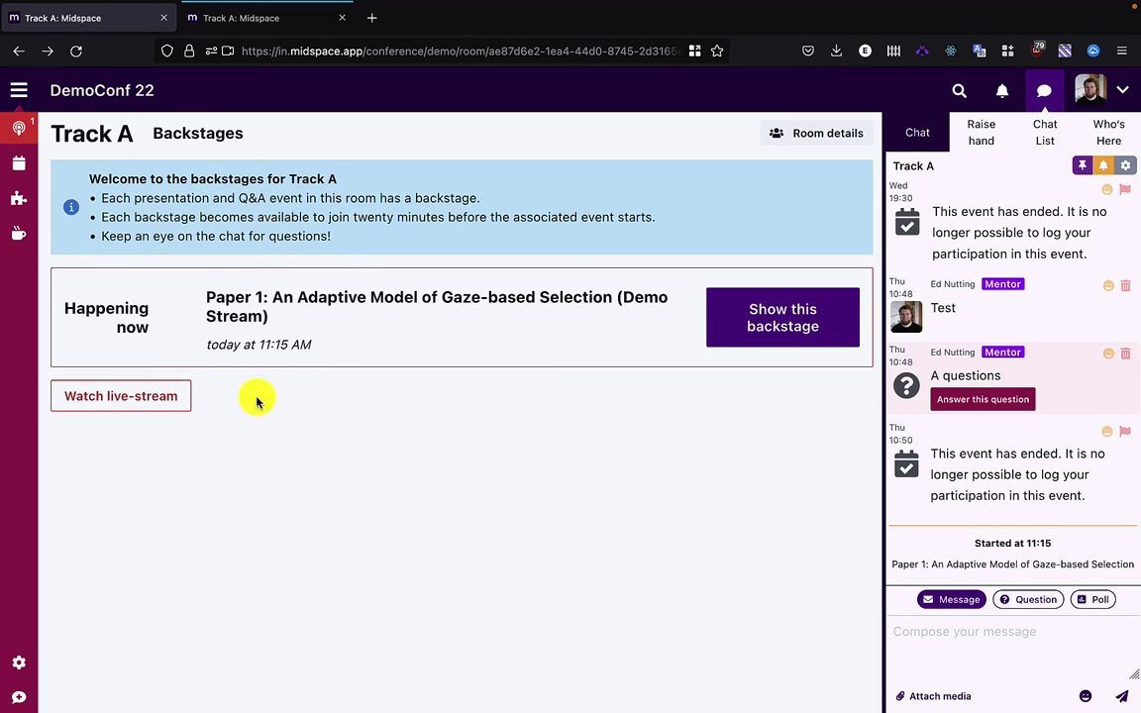
{"action": "left_click", "coordinate": [173, 398]}
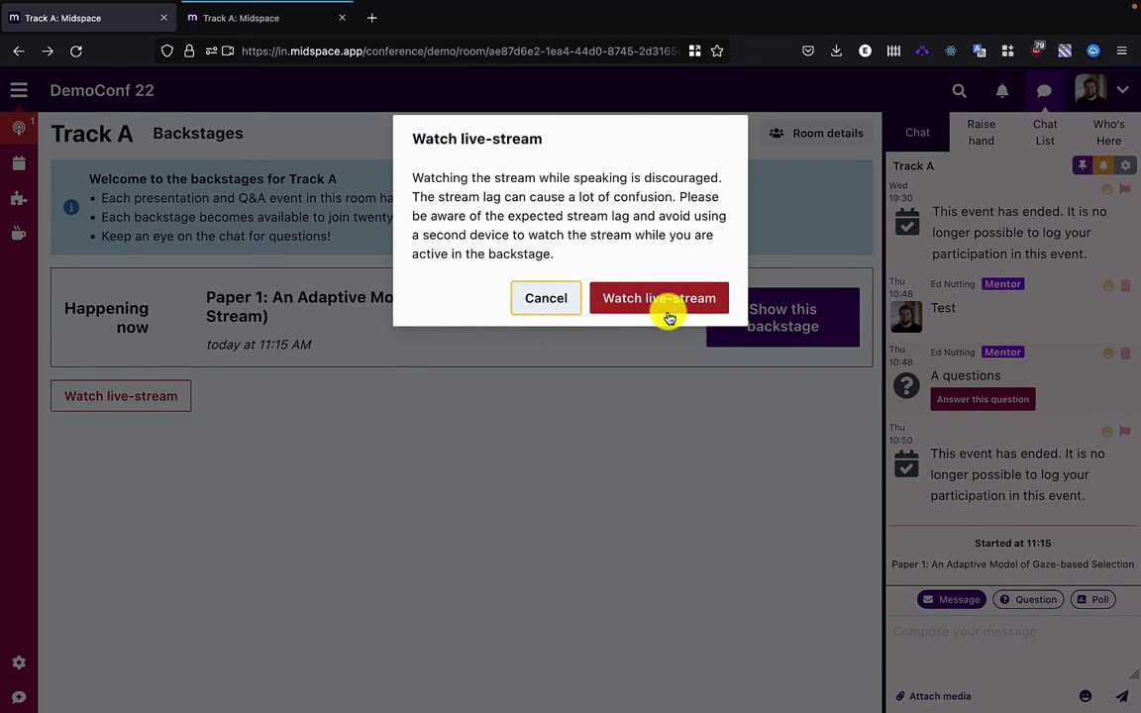
{"action": "left_click", "coordinate": [594, 312]}
{"action": "left_click", "coordinate": [750, 310]}
{"action": "left_click", "coordinate": [753, 311]}
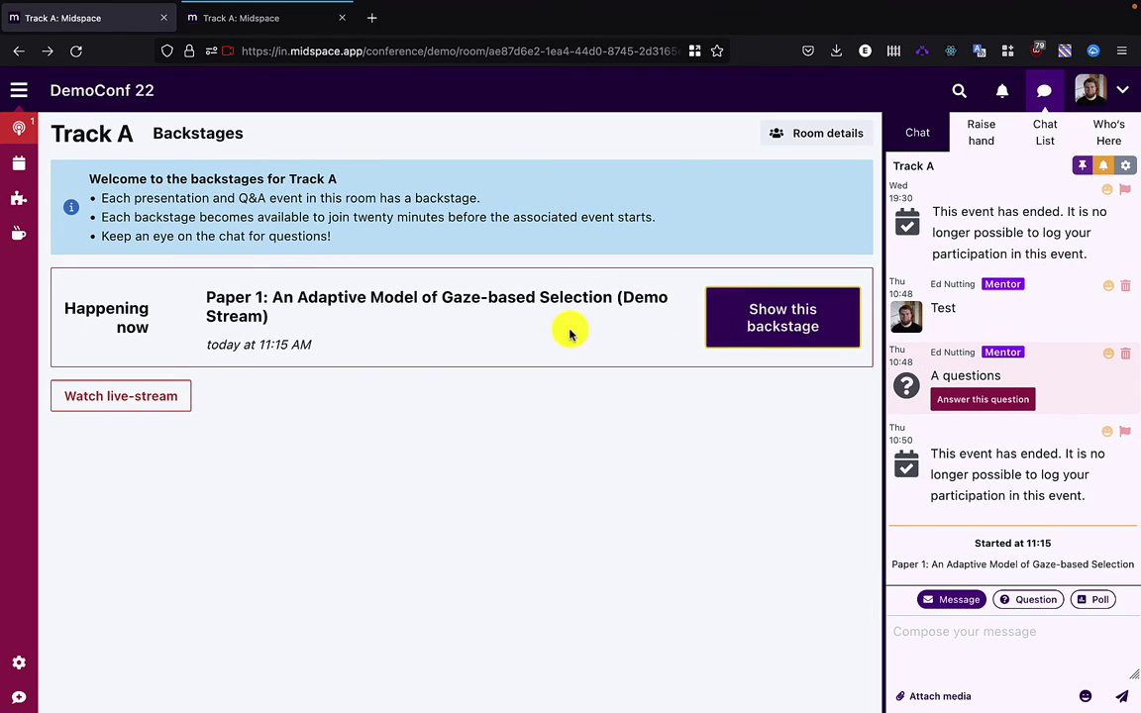
- Switch from the Track A backstages to watching the room's live-stream, accepting the advice about watching while speaking
{"action": "left_click", "coordinate": [182, 387]}
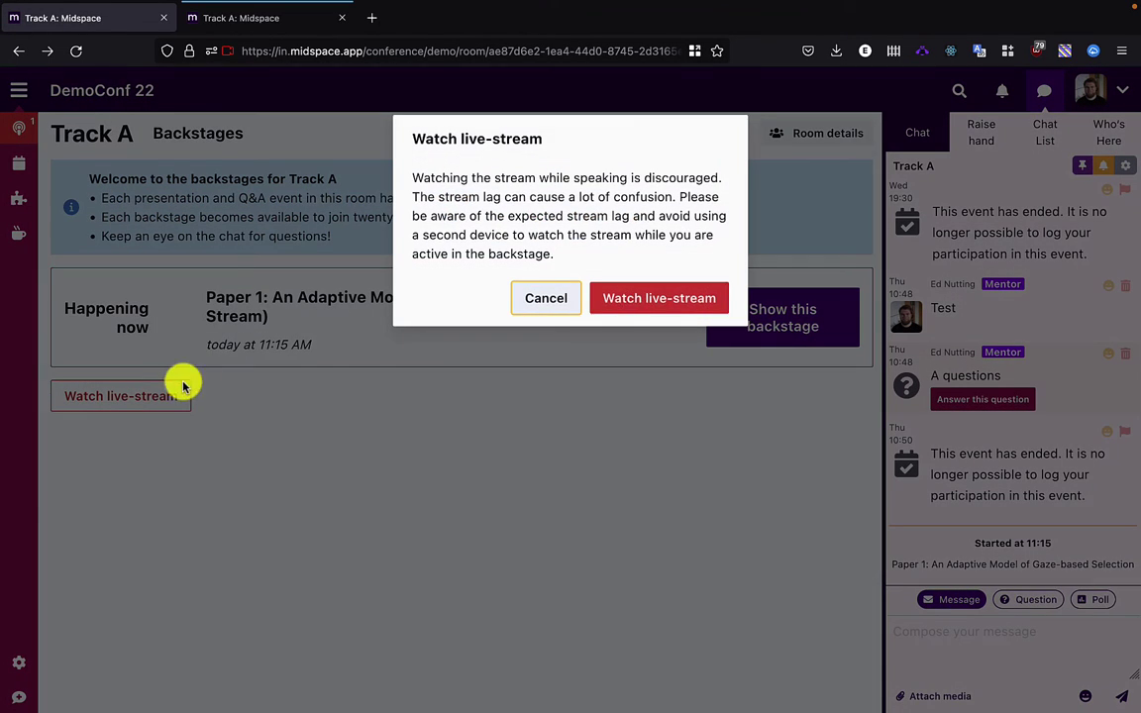
{"action": "left_click", "coordinate": [669, 305]}
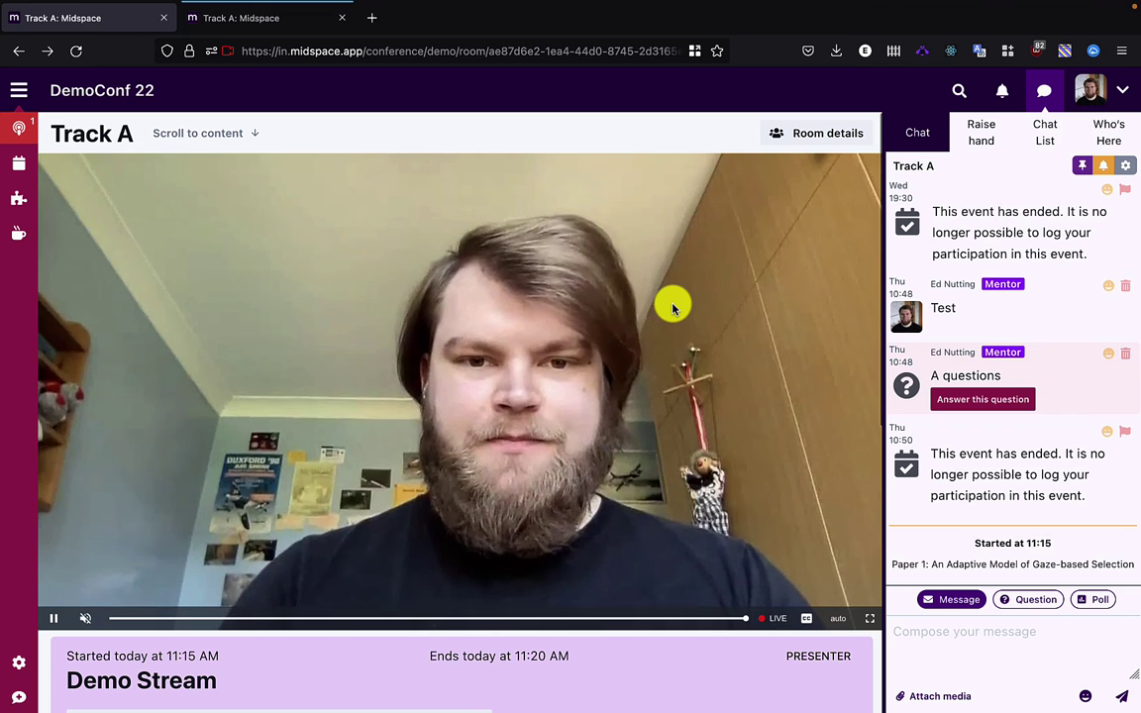